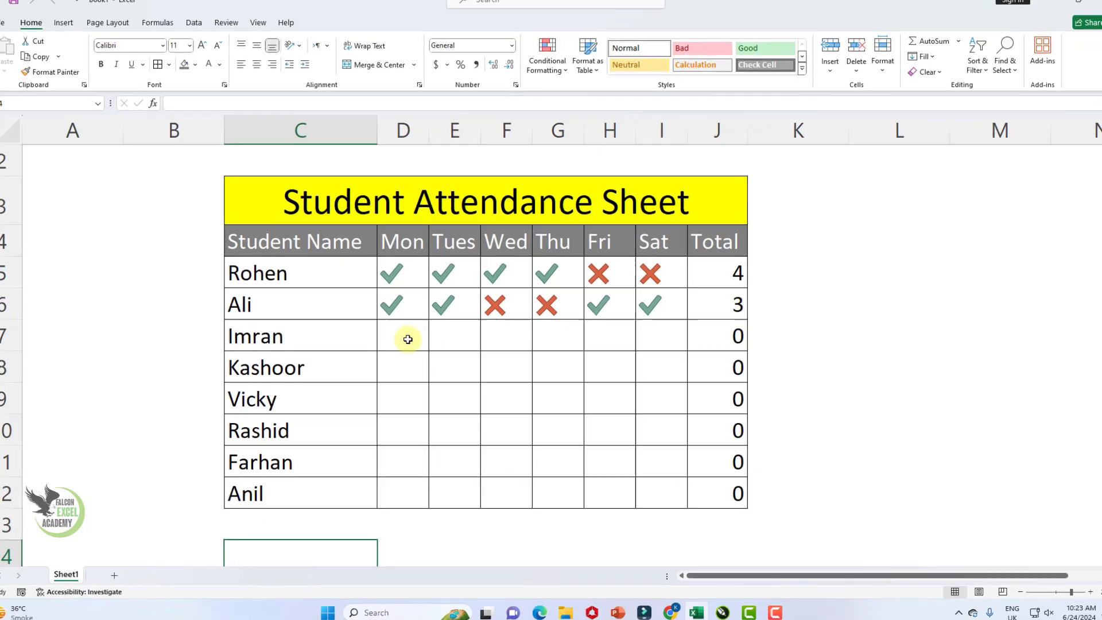
Step: Mark the third student present on Monday by entering 1 in that attendance cell
{"action": "left_click", "coordinate": [408, 339]}
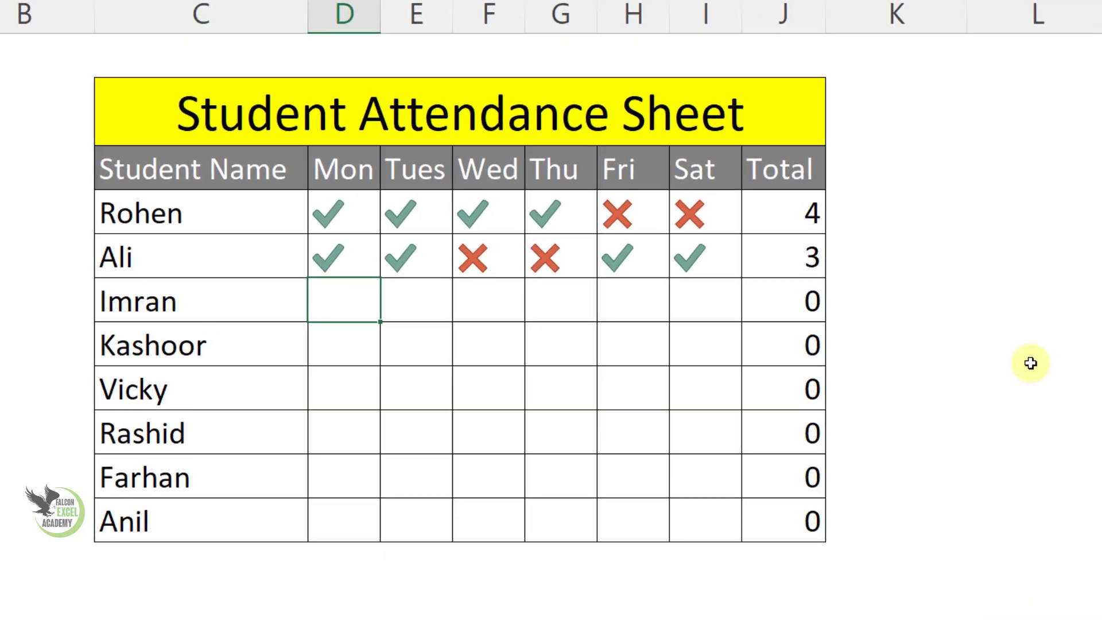
{"action": "type", "text": "1"}
{"action": "key", "text": "Return"}
{"action": "key", "text": "Up"}
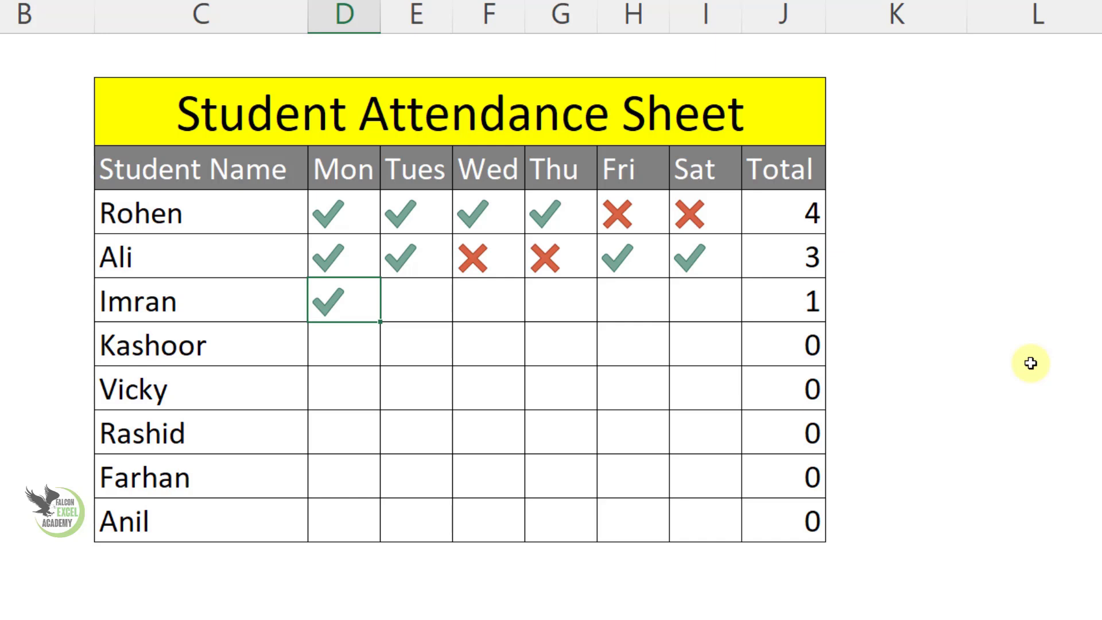
Step: Complete the third student's attendance row with 1 for Tuesday through Friday and 0 for Saturday
{"action": "key", "text": "Right"}
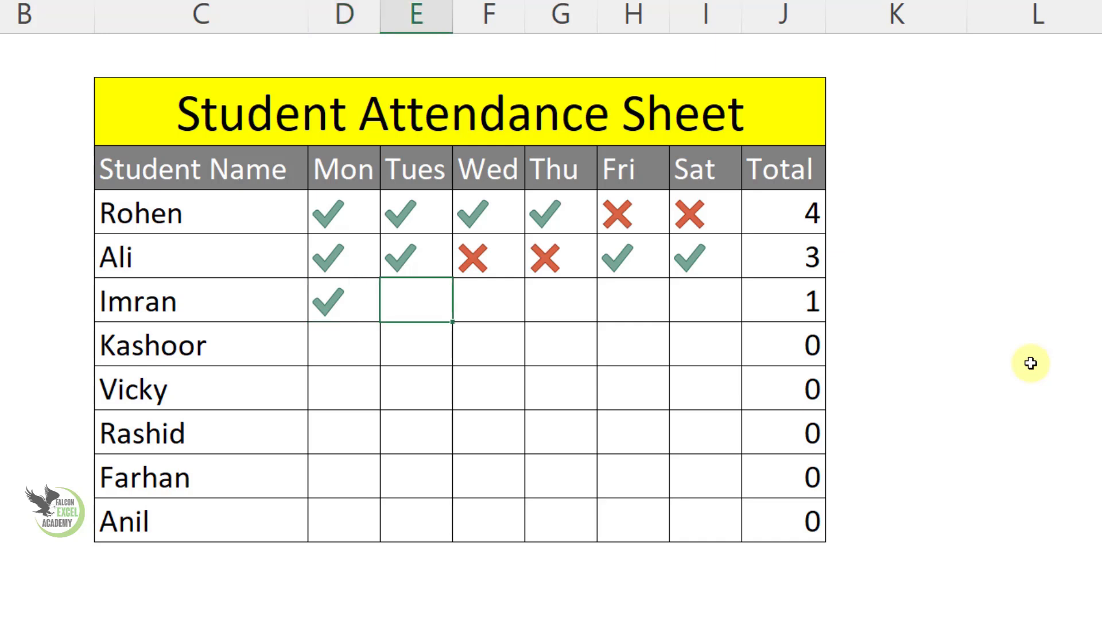
{"action": "key", "text": "Left"}
{"action": "key", "text": "Right"}
{"action": "key", "text": "Right"}
{"action": "type", "text": "1"}
{"action": "key", "text": "Right"}
{"action": "key", "text": "Right"}
{"action": "type", "text": "1"}
{"action": "key", "text": "Right"}
{"action": "type", "text": "1"}
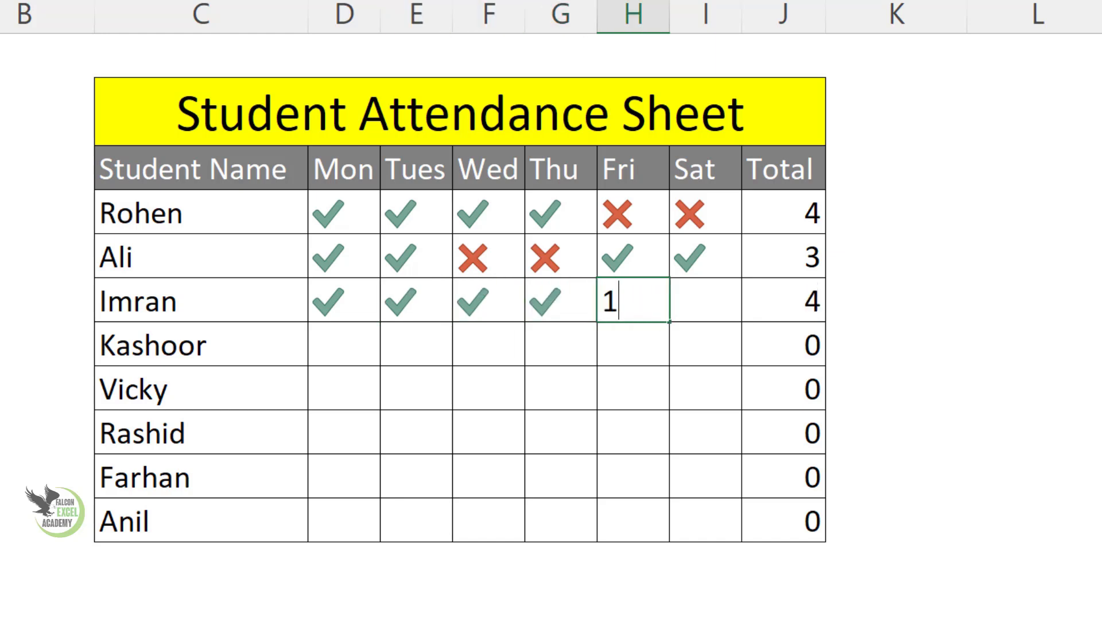
{"action": "key", "text": "Right"}
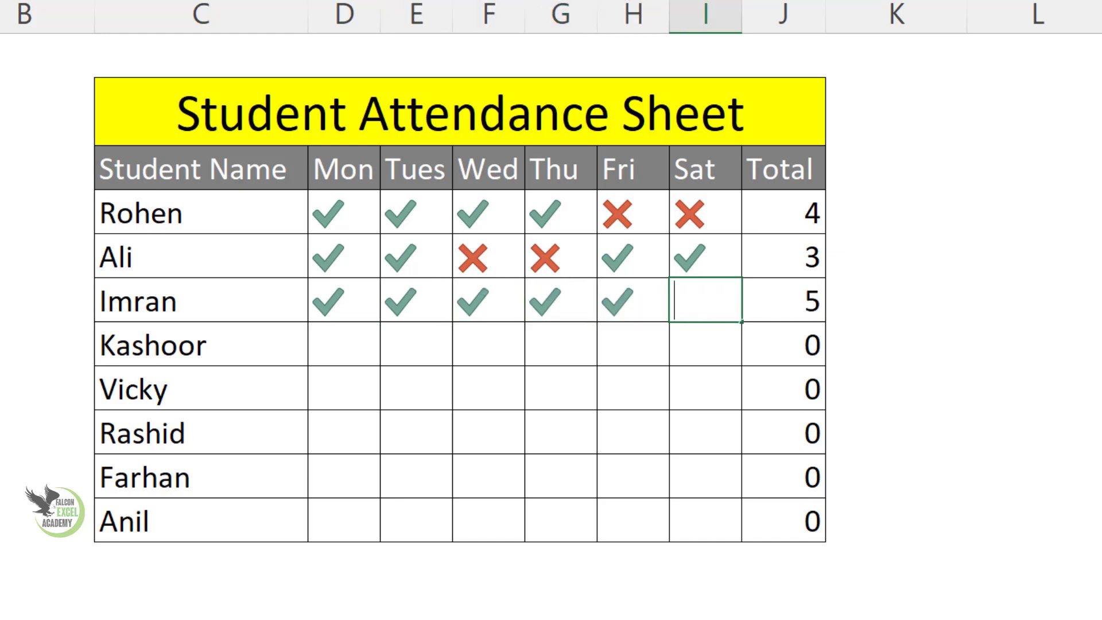
{"action": "type", "text": "0"}
{"action": "key", "text": "Return"}
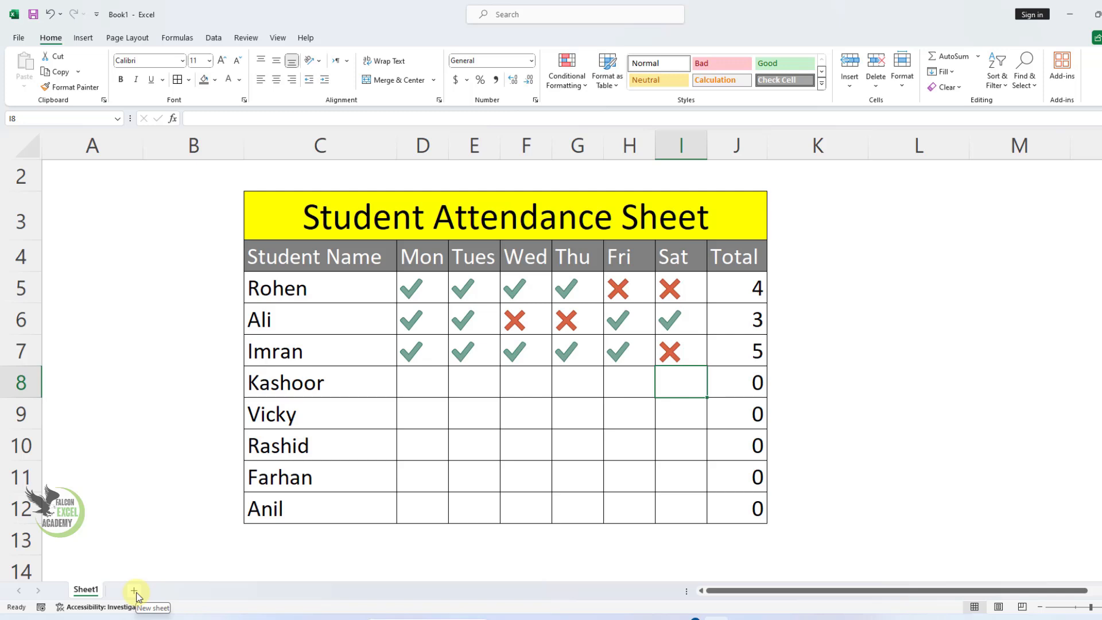
Step: Add a new worksheet and enter the title "Student Attendance Sheet" in cell B3
{"action": "left_click", "coordinate": [134, 592]}
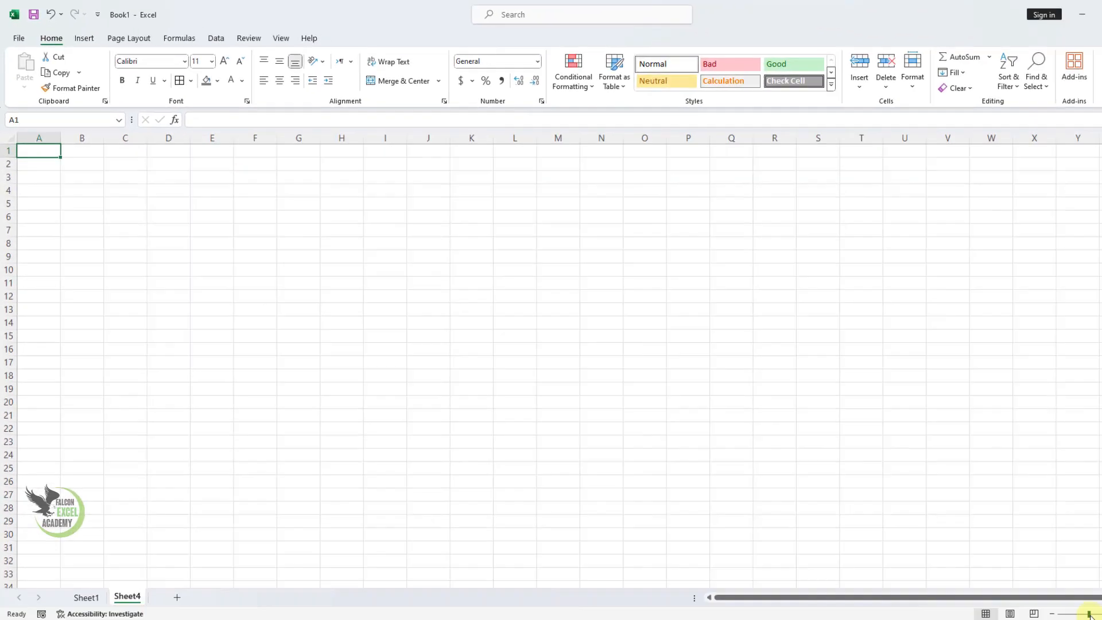
{"action": "left_click_drag", "start_coordinate": [1038, 586], "coordinate": [1056, 590]}
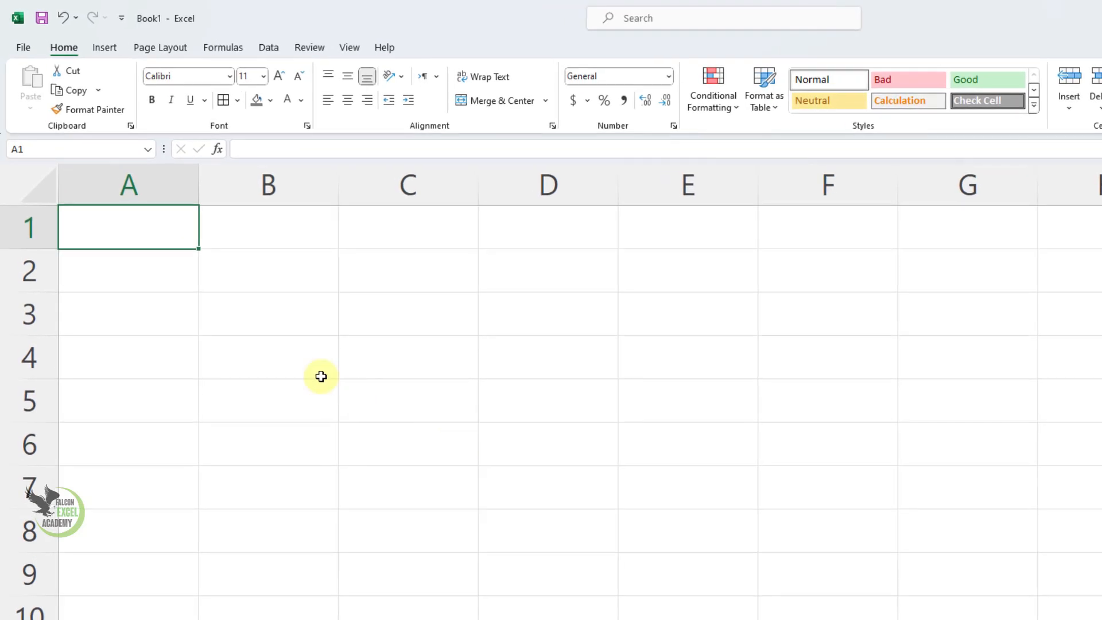
{"action": "left_click", "coordinate": [260, 291]}
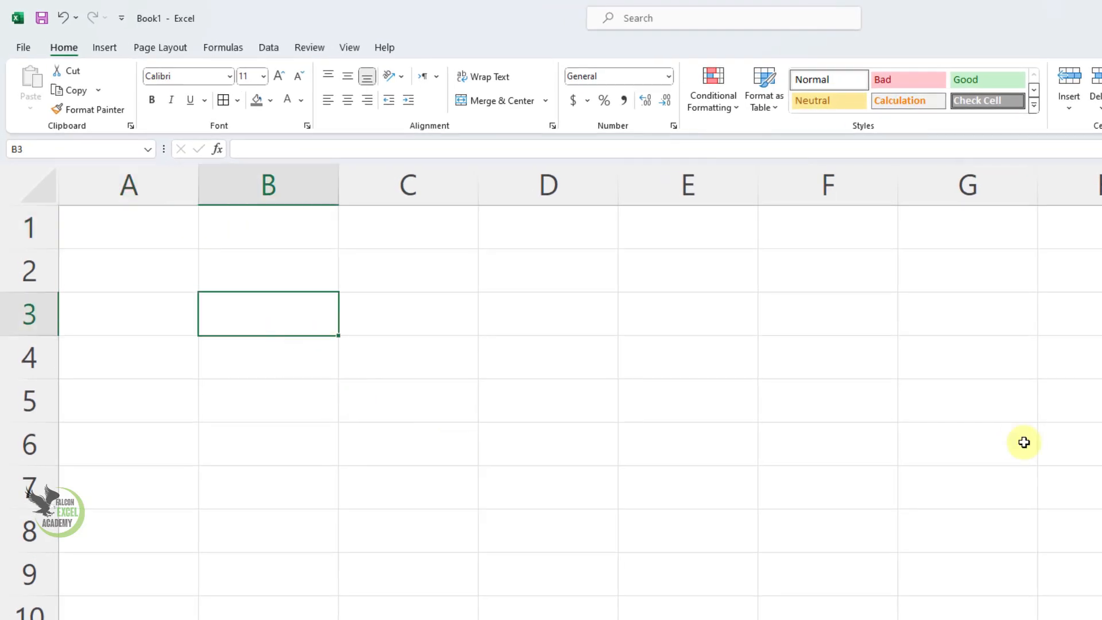
{"action": "type", "text": "Stu"}
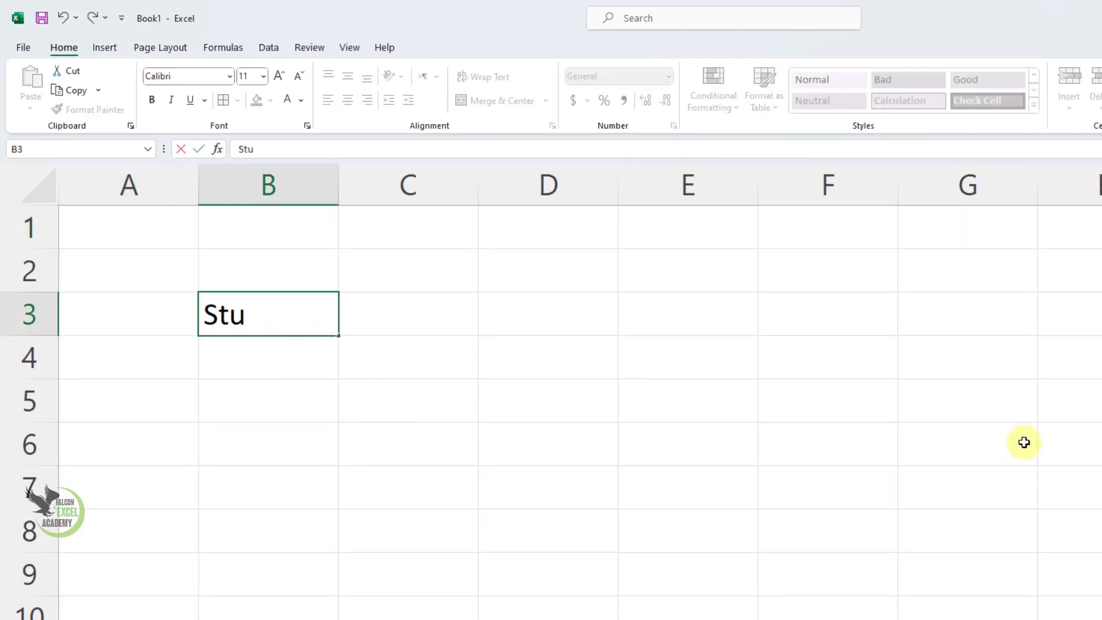
{"action": "type", "text": "dent Attenc"}
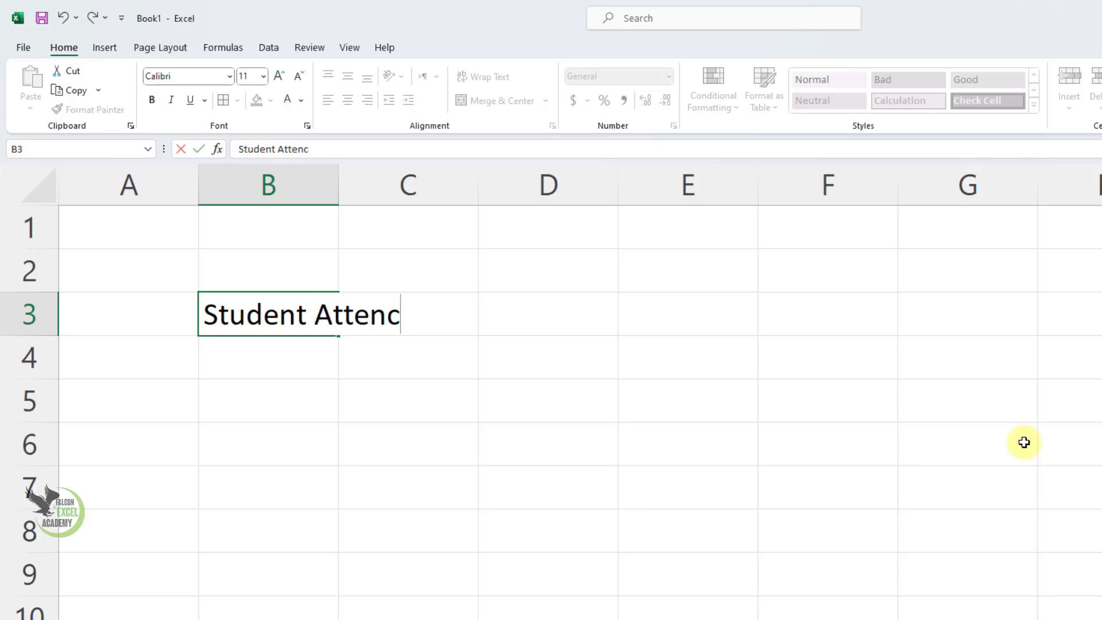
{"action": "key", "text": "BackSpace"}
{"action": "type", "text": "dance "}
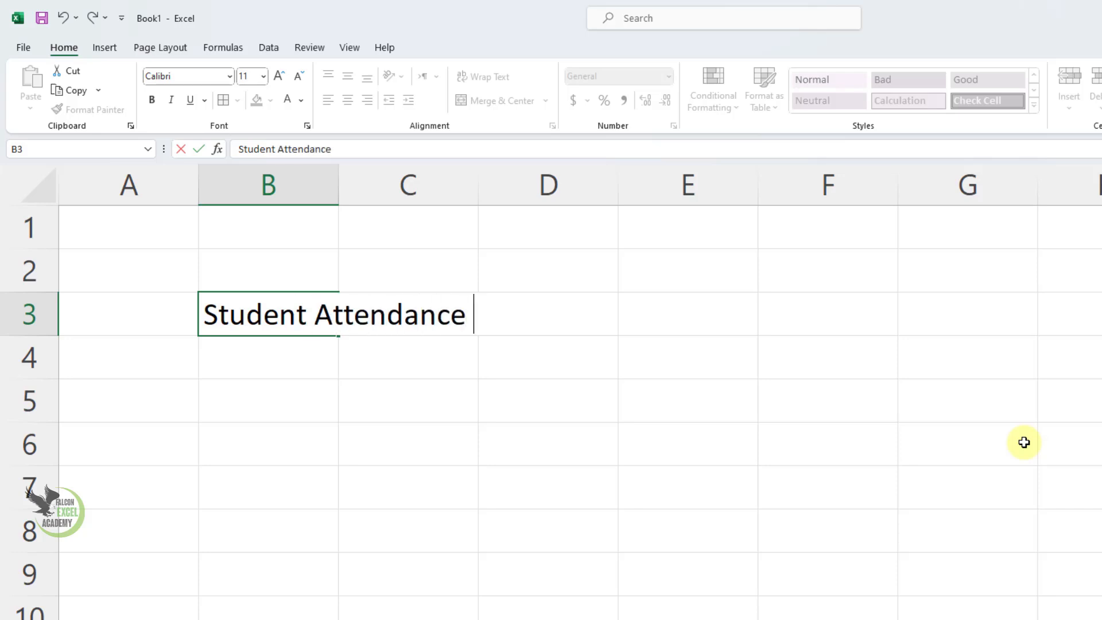
{"action": "type", "text": "Sheet"}
{"action": "key", "text": "Return"}
Step: Enter the heading "Student Name" in cell B4 and widen column B to fit it
{"action": "type", "text": "S"}
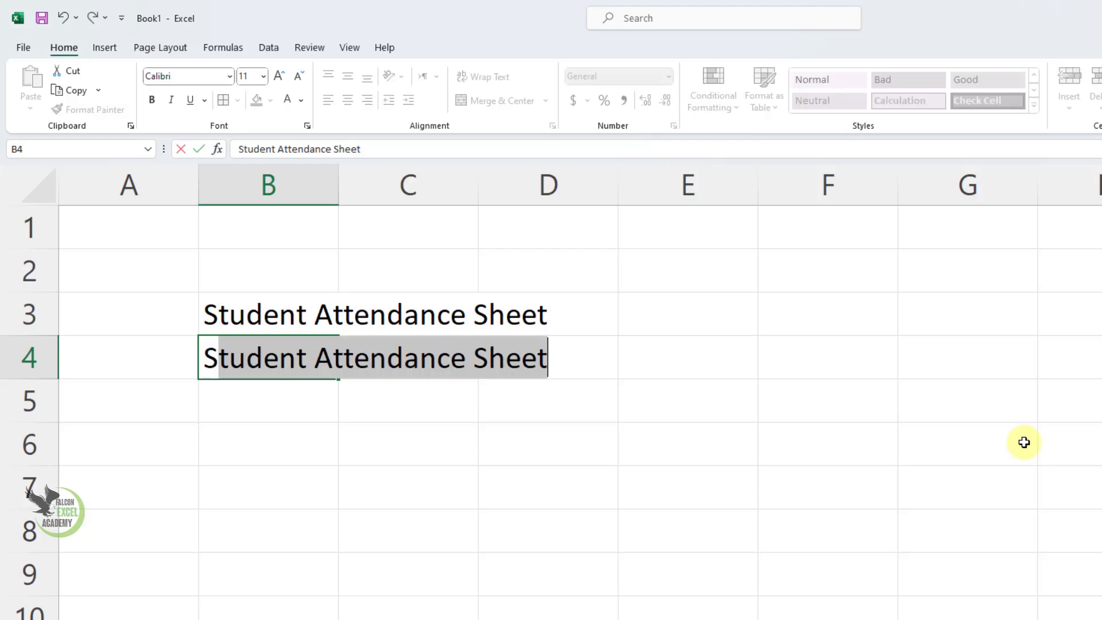
{"action": "type", "text": "tudent Name"}
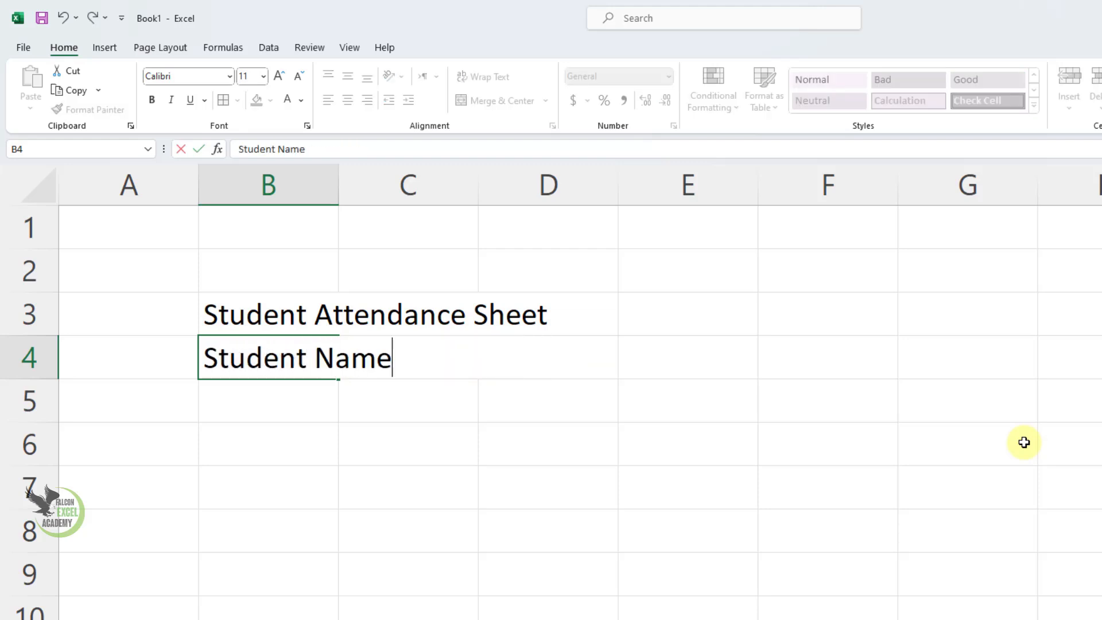
{"action": "key", "text": "Return"}
{"action": "key", "text": "Up"}
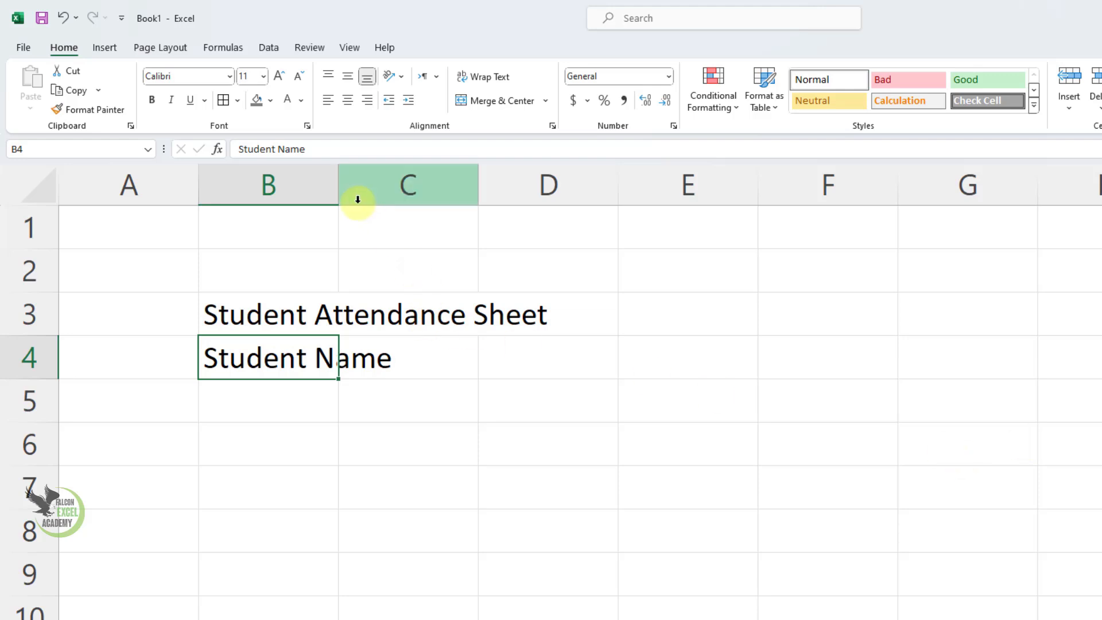
{"action": "left_click_drag", "start_coordinate": [338, 185], "coordinate": [402, 199]}
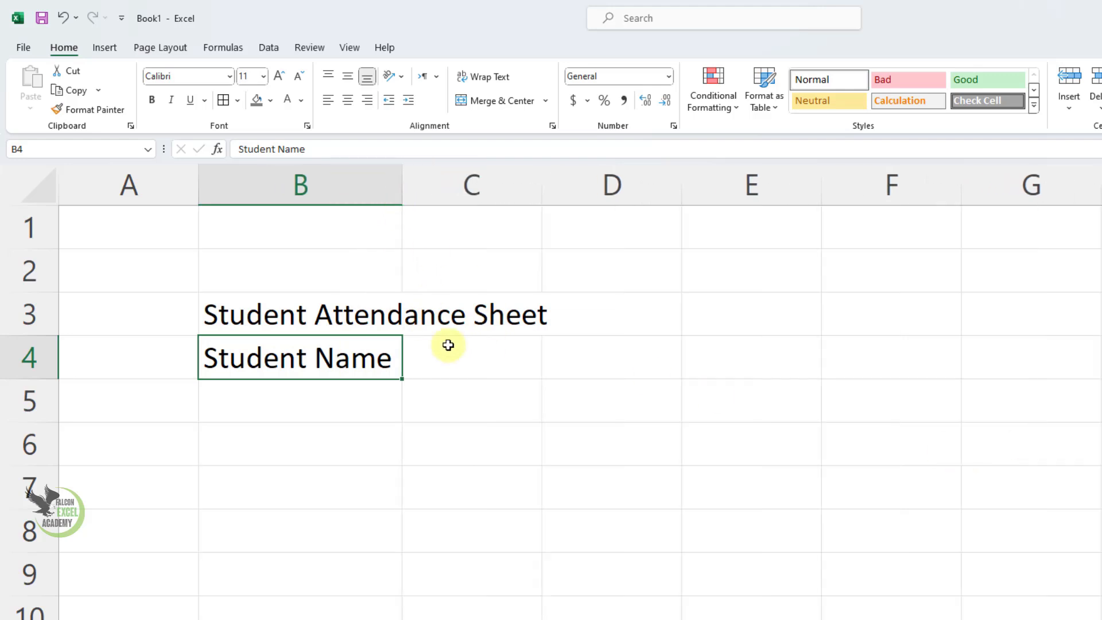
Step: Fill the weekday headings Mon through Sat across C4:H4 and enter "Total" in cell I4
{"action": "left_click", "coordinate": [448, 356]}
{"action": "type", "text": "Mon"}
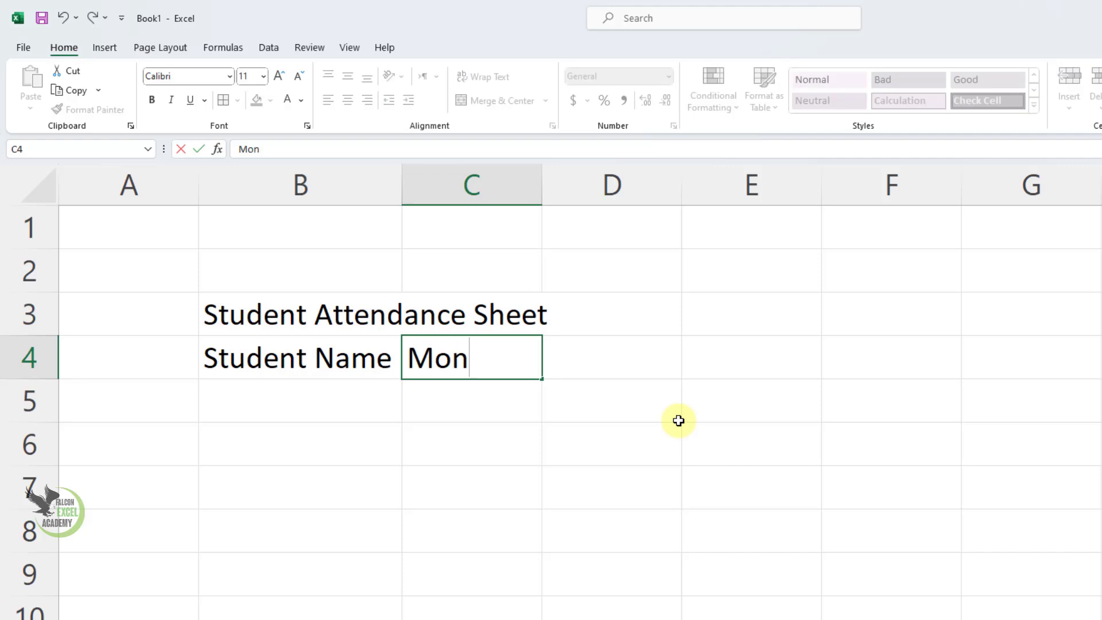
{"action": "left_click_drag", "start_coordinate": [543, 382], "coordinate": [1099, 382]}
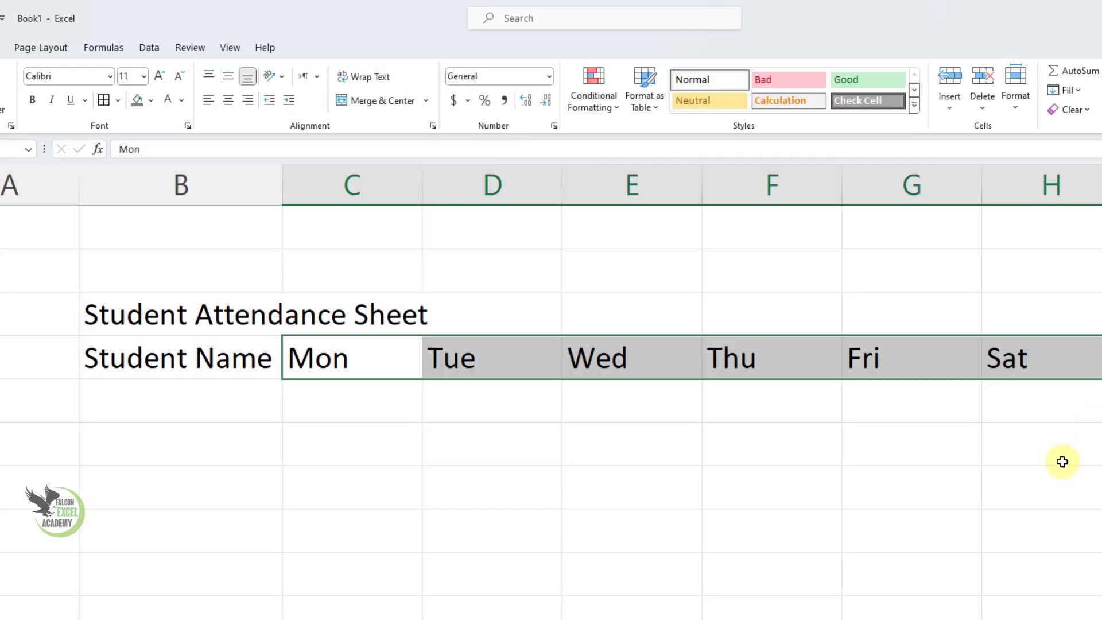
{"action": "left_click", "coordinate": [1101, 453]}
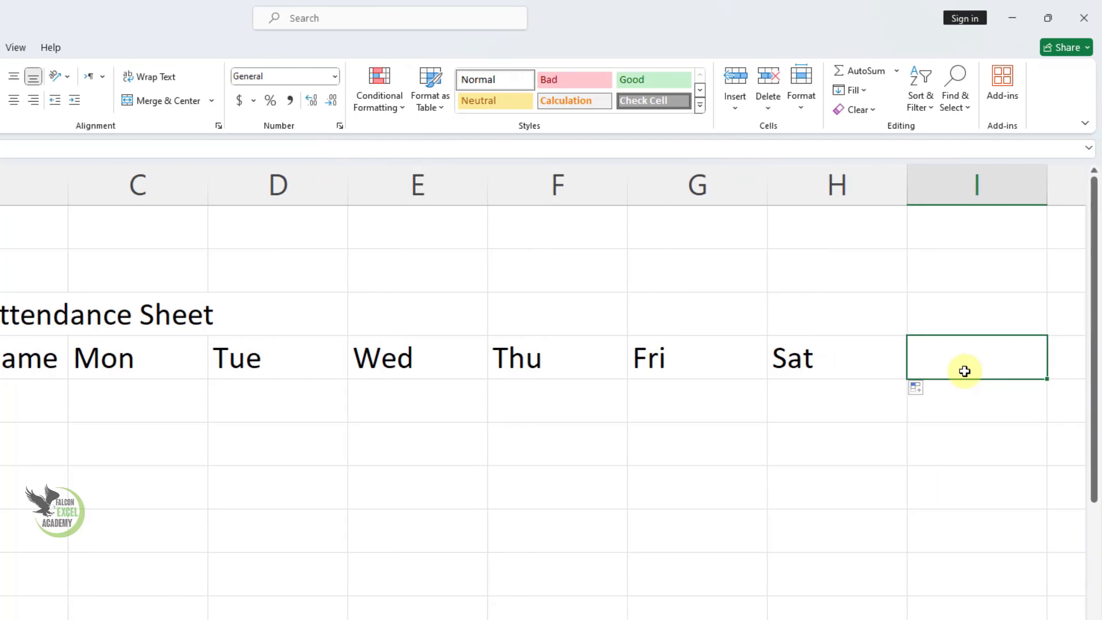
{"action": "type", "text": "Total"}
{"action": "key", "text": "Return"}
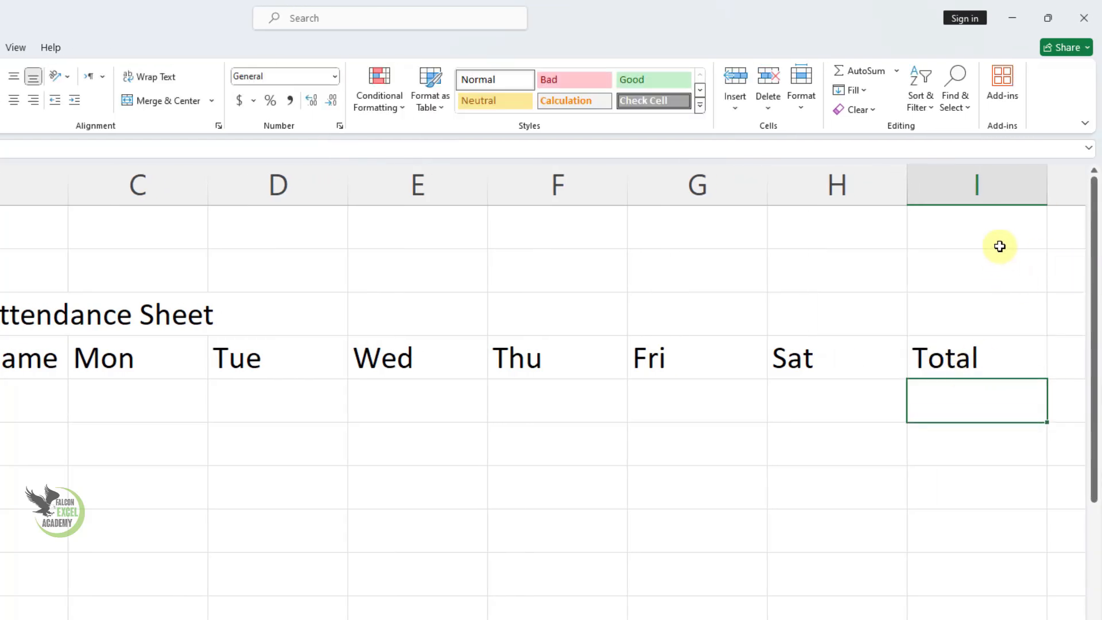
Step: Narrow columns C through I equally so they closely fit the weekday and Total headings
{"action": "left_click_drag", "start_coordinate": [992, 191], "coordinate": [148, 315]}
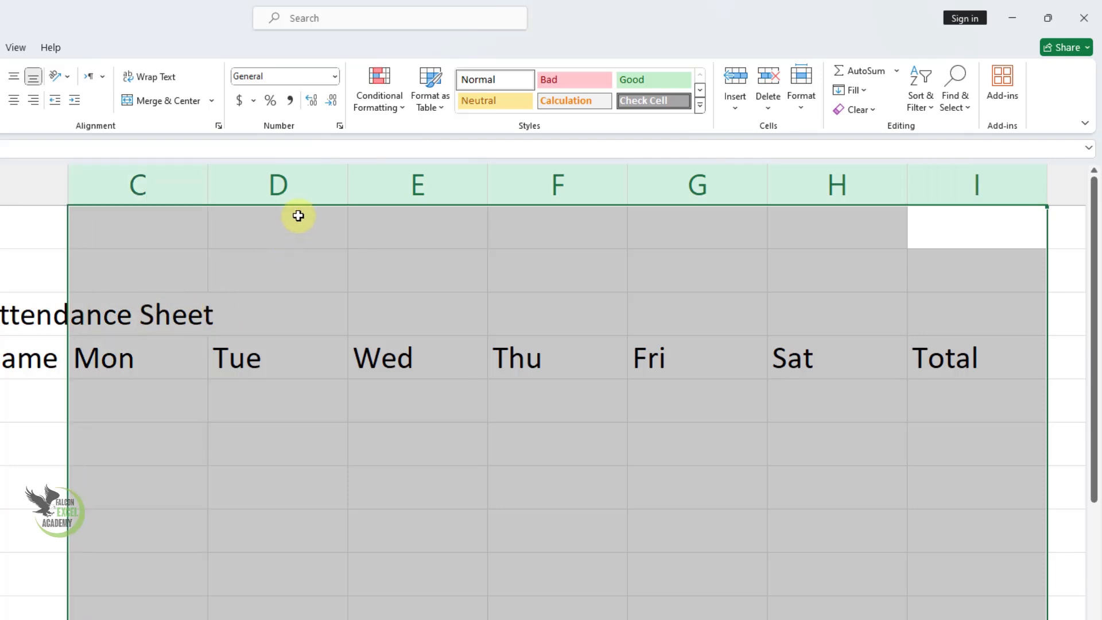
{"action": "left_click_drag", "start_coordinate": [347, 185], "coordinate": [293, 182]}
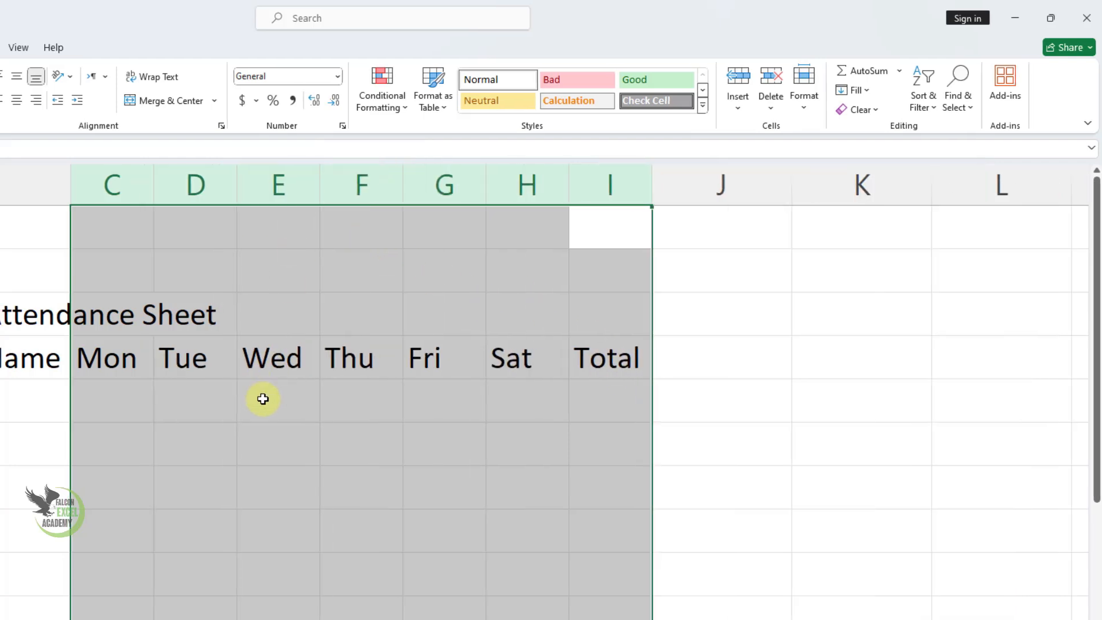
{"action": "left_click", "coordinate": [263, 399]}
Step: Merge and center the sheet title across B3:I3 and fill it with yellow
{"action": "left_click_drag", "start_coordinate": [251, 315], "coordinate": [909, 312]}
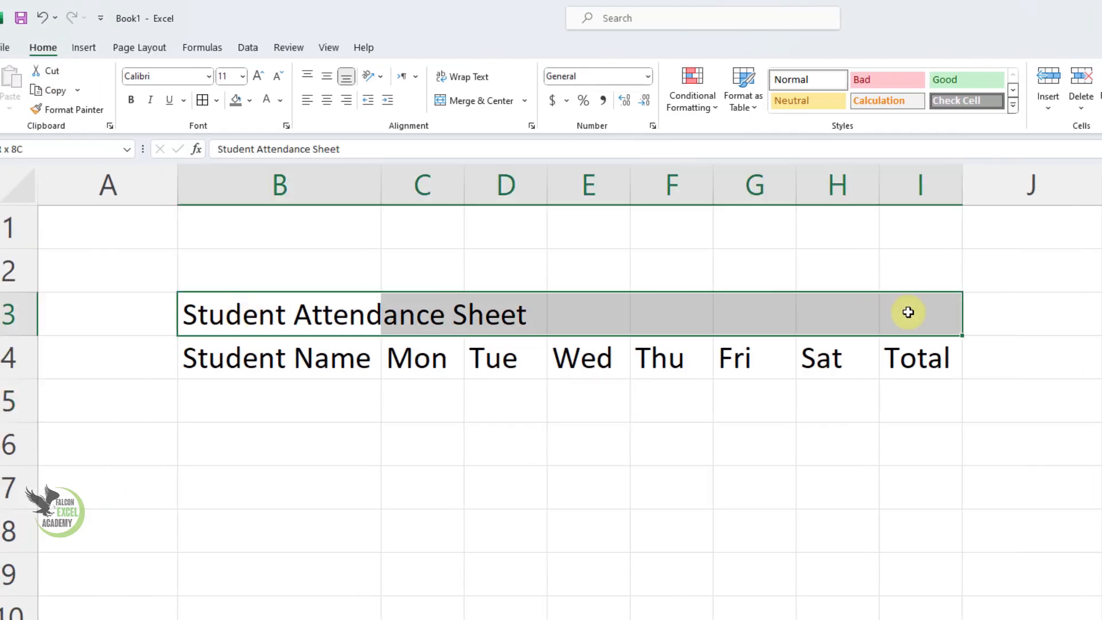
{"action": "left_click", "coordinate": [462, 106]}
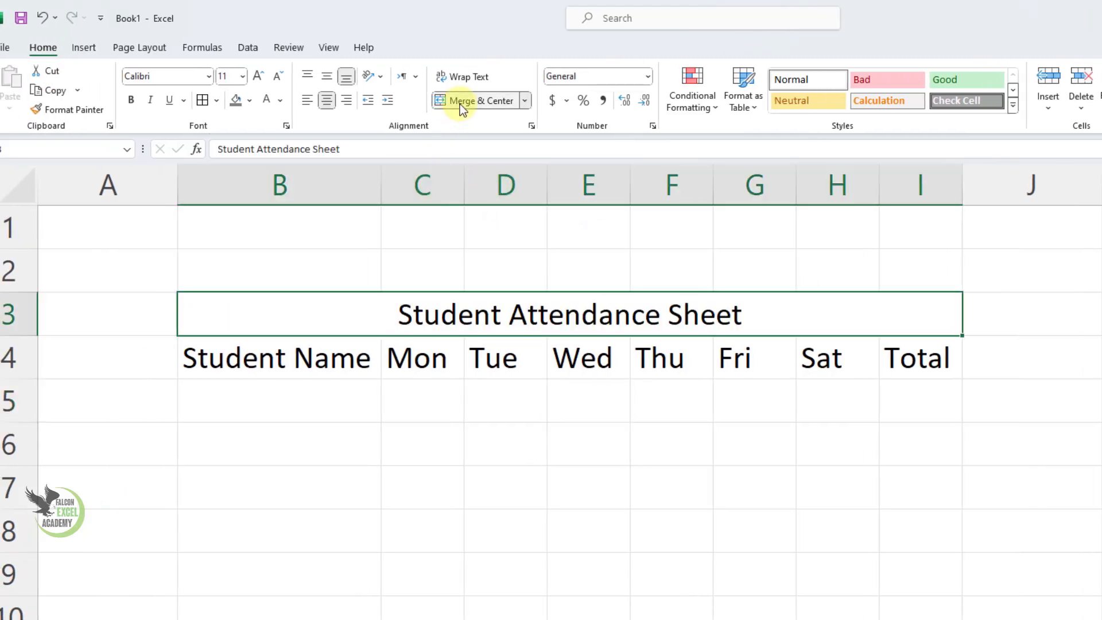
{"action": "left_click", "coordinate": [250, 103]}
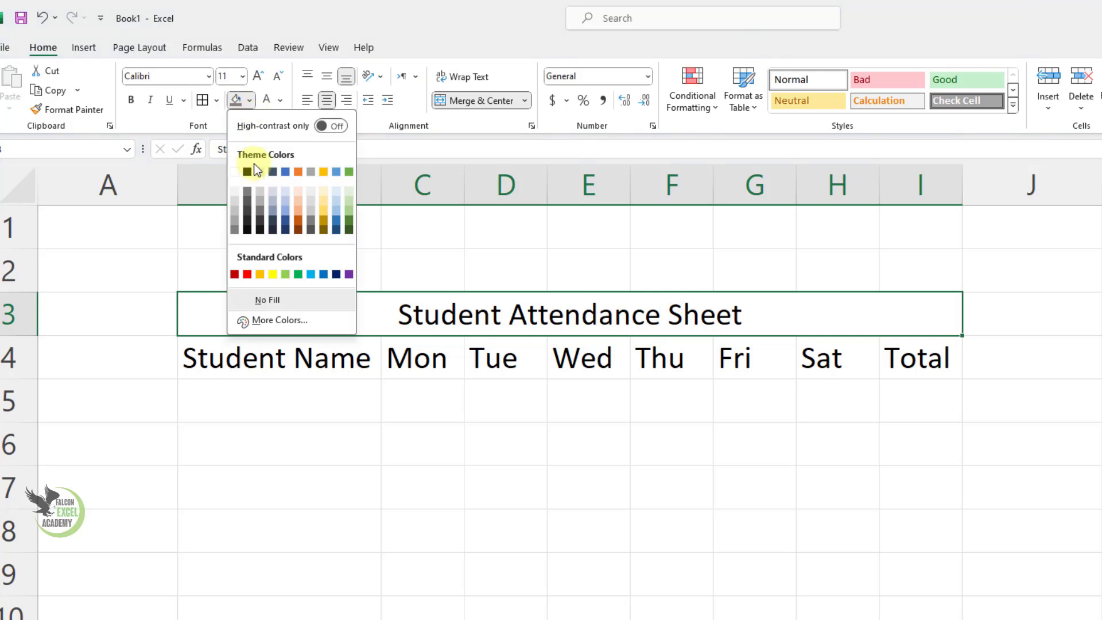
{"action": "left_click", "coordinate": [274, 275]}
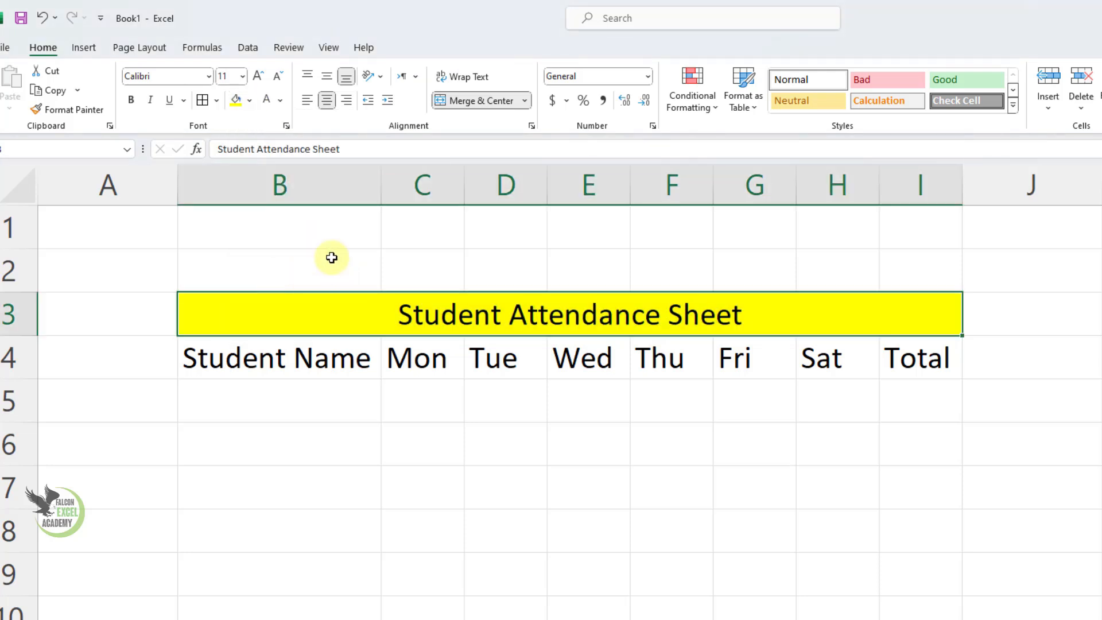
Step: Set the font size of the merged sheet title to 24
{"action": "left_click", "coordinate": [241, 77]}
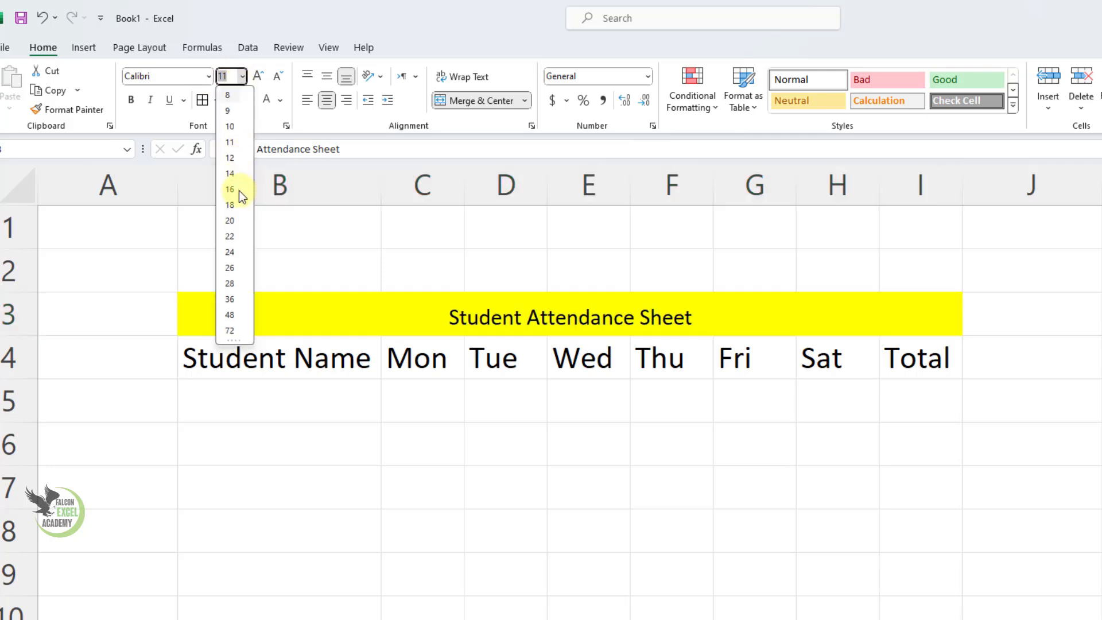
{"action": "left_click", "coordinate": [232, 252]}
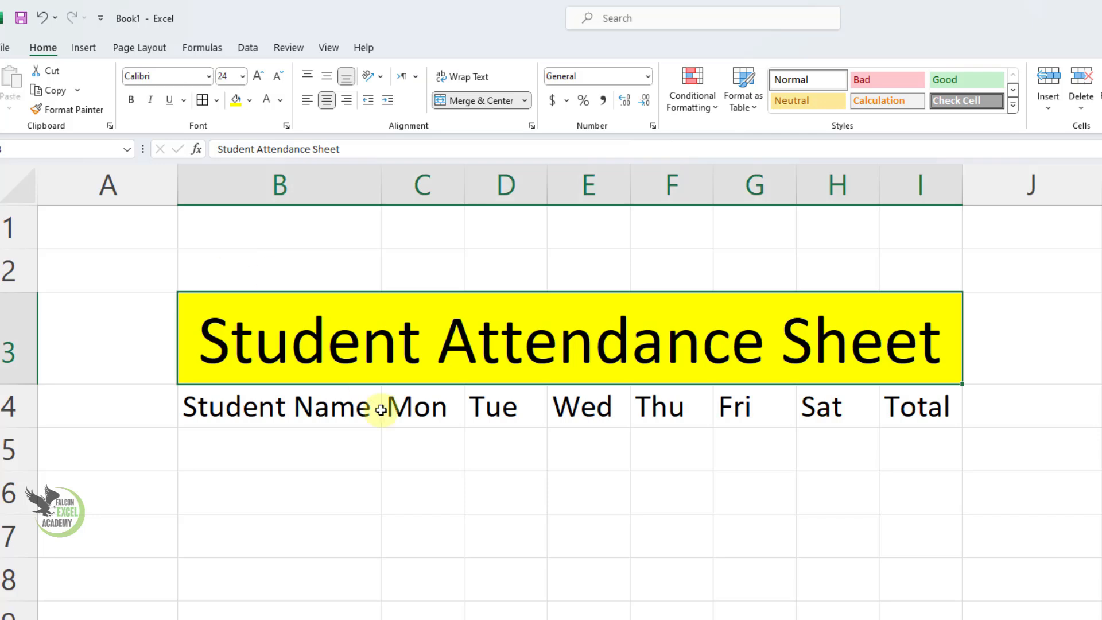
{"action": "left_click", "coordinate": [443, 485]}
Step: Format the heading row B4:I4 with a dark grey fill and white text
{"action": "left_click_drag", "start_coordinate": [229, 409], "coordinate": [940, 401]}
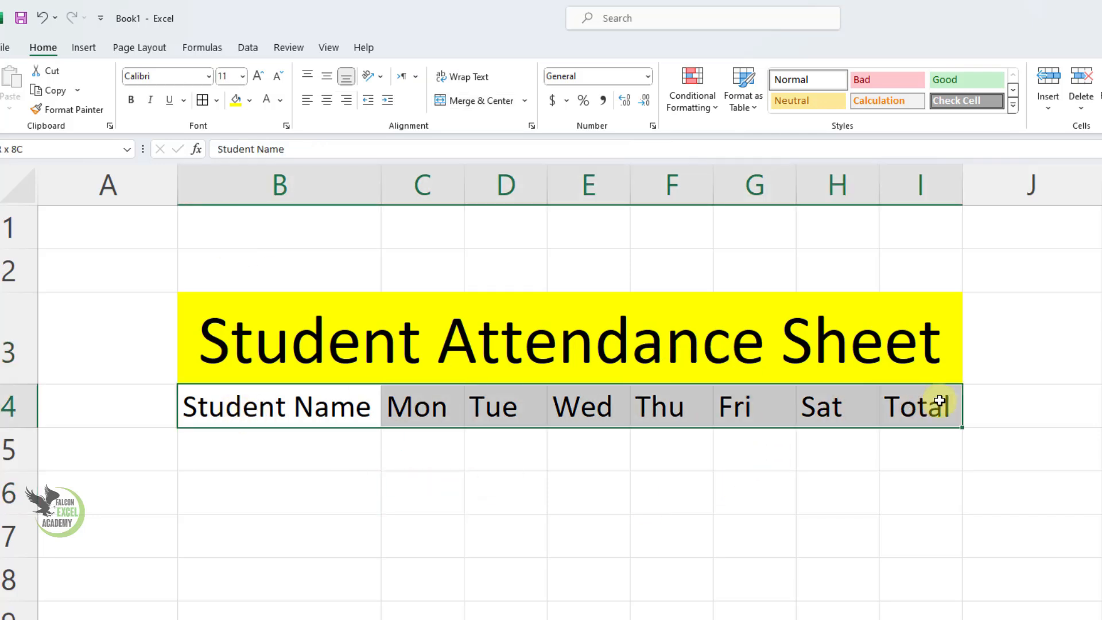
{"action": "left_click", "coordinate": [249, 101]}
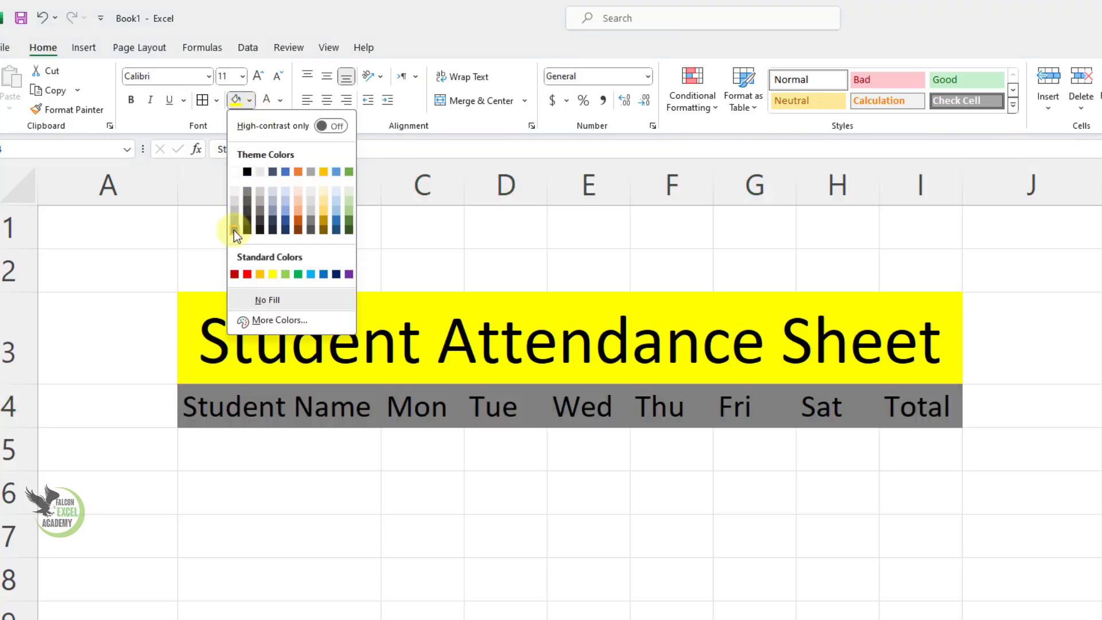
{"action": "left_click", "coordinate": [234, 227]}
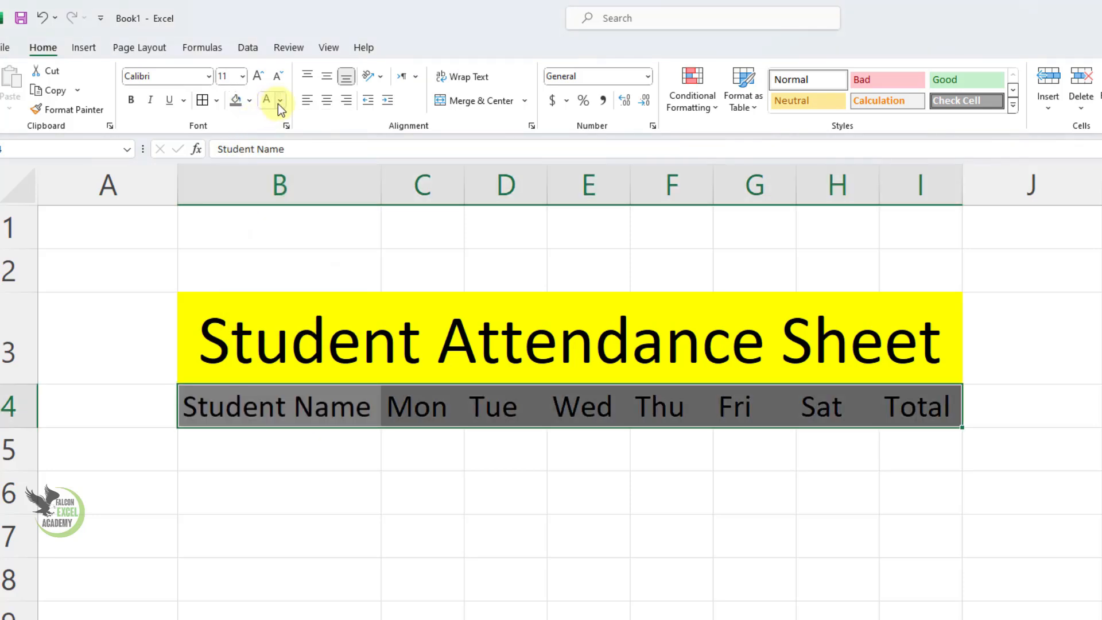
{"action": "left_click", "coordinate": [280, 103]}
{"action": "left_click", "coordinate": [264, 197]}
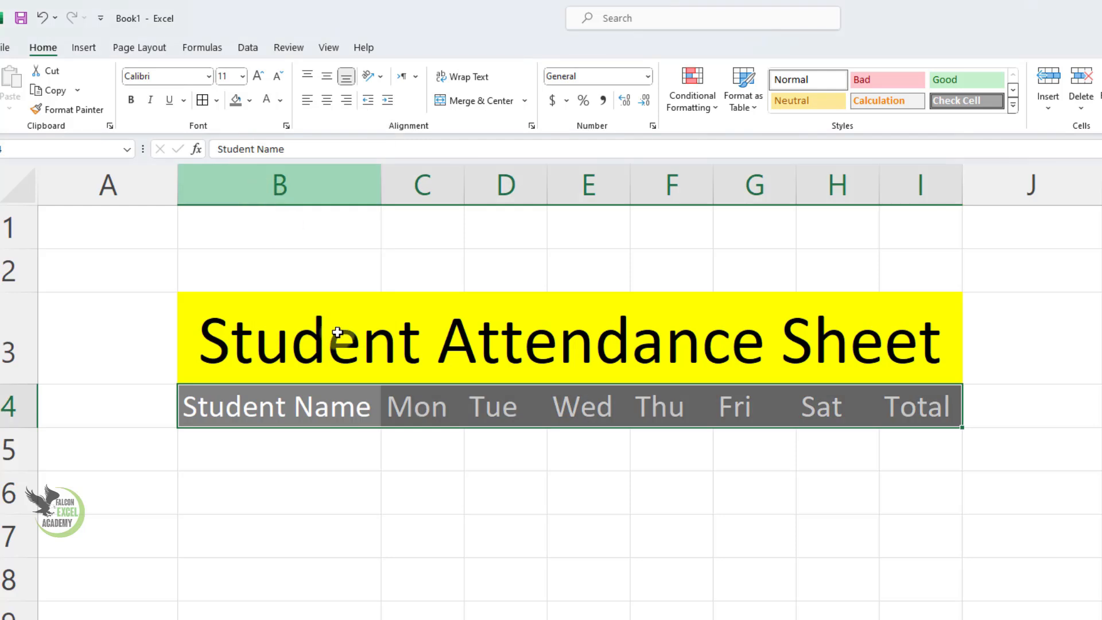
Step: Apply borders to all cells of the attendance table from the title down to row 13, columns B to I
{"action": "left_click_drag", "start_coordinate": [381, 347], "coordinate": [605, 615]}
{"action": "left_click", "coordinate": [202, 101]}
{"action": "scroll", "coordinate": [366, 511], "scroll_direction": "up", "scroll_amount": 1}
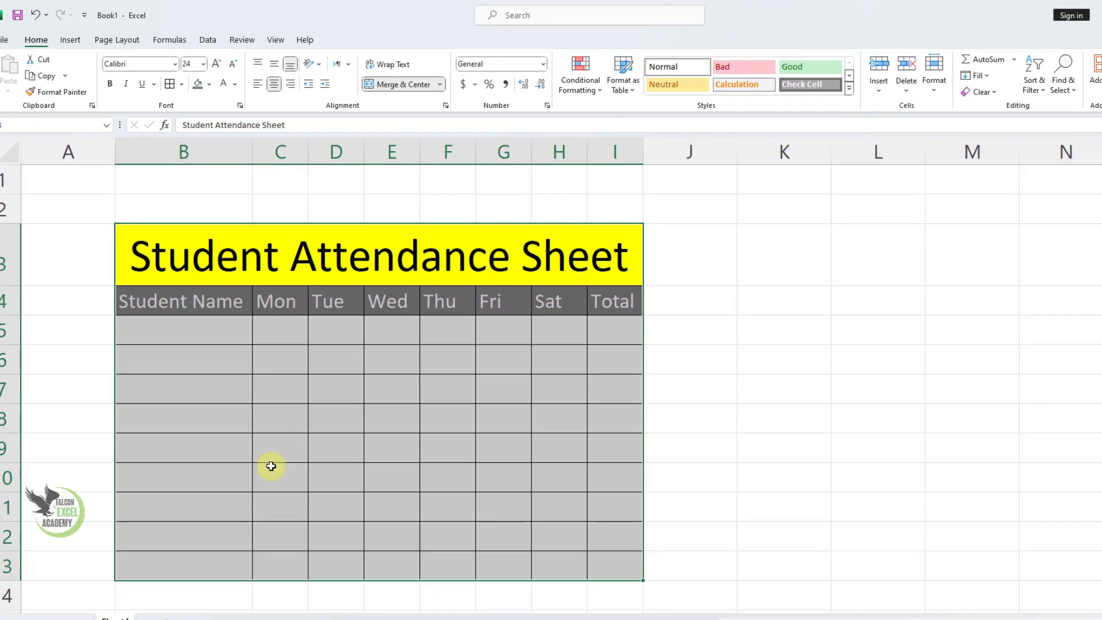
{"action": "left_click", "coordinate": [228, 459]}
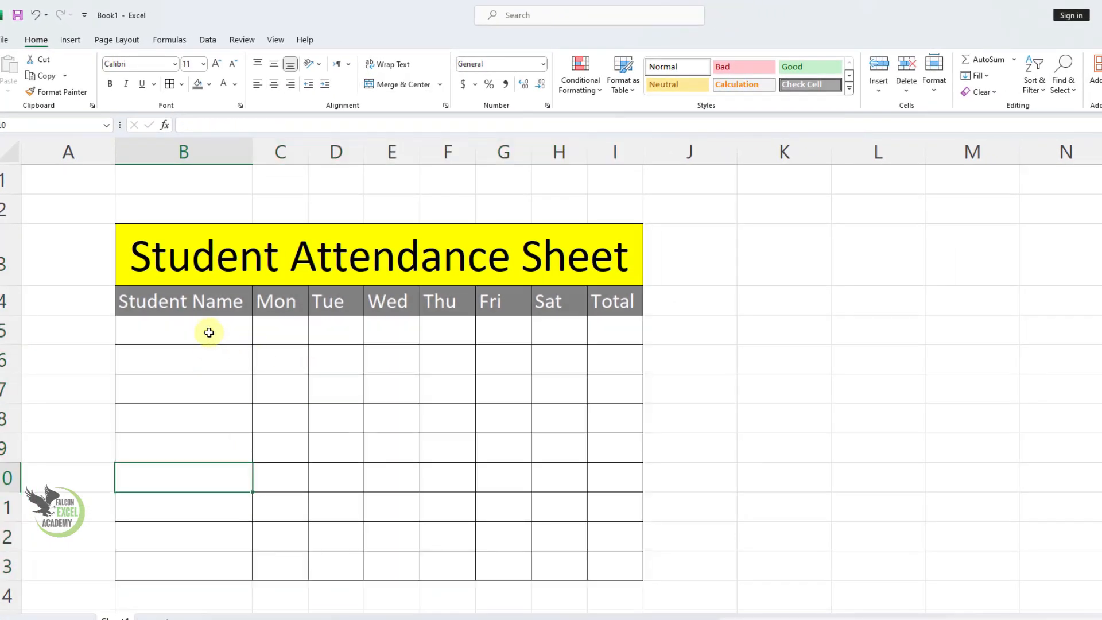
{"action": "left_click", "coordinate": [212, 330]}
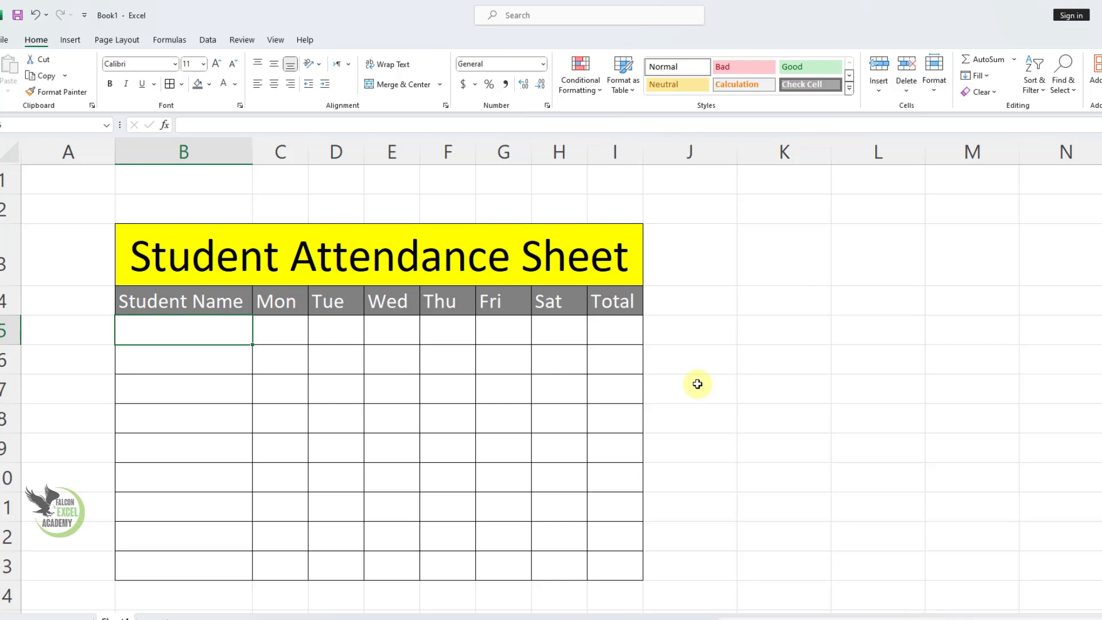
Step: Enter the full names of the first two students in cells B5 and B6
{"action": "type", "text": "Ali Raza"}
{"action": "key", "text": "Return"}
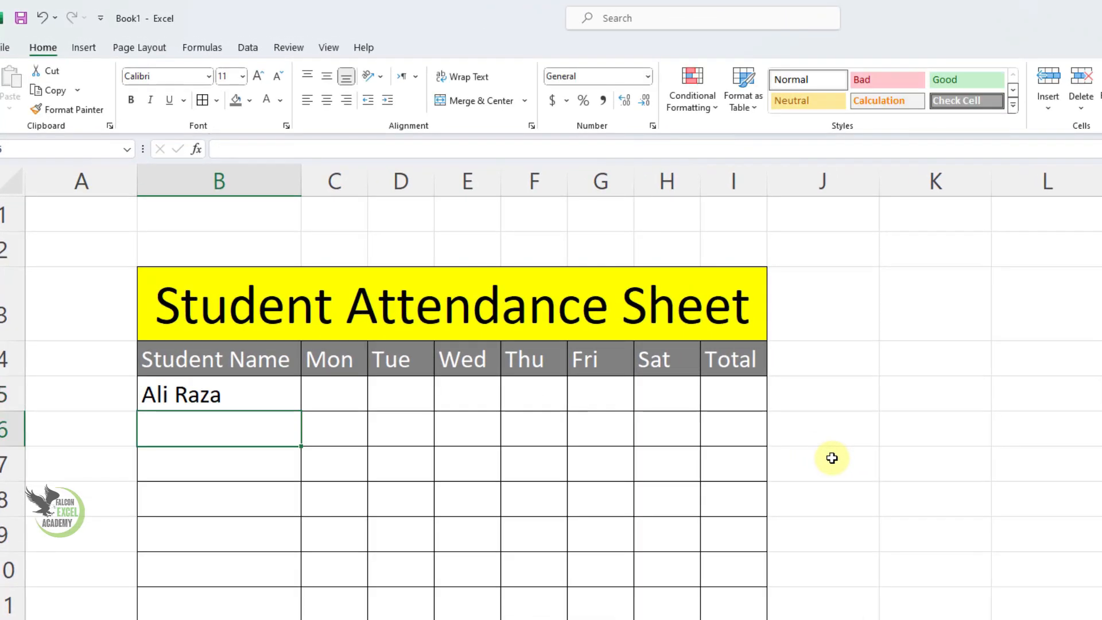
{"action": "type", "text": "Rashid Al i"}
{"action": "key", "text": "Return"}
{"action": "type", "text": "M"}
{"action": "key", "text": "BackSpace"}
{"action": "key", "text": "Up"}
{"action": "key", "text": "BackSpace"}
{"action": "key", "text": "BackSpace"}
{"action": "key", "text": "BackSpace"}
{"action": "key", "text": "BackSpace"}
{"action": "type", "text": "Ali"}
{"action": "key", "text": "Return"}
Step: Enter the names of the next four students in cells B7 to B10
{"action": "type", "text": "Imran"}
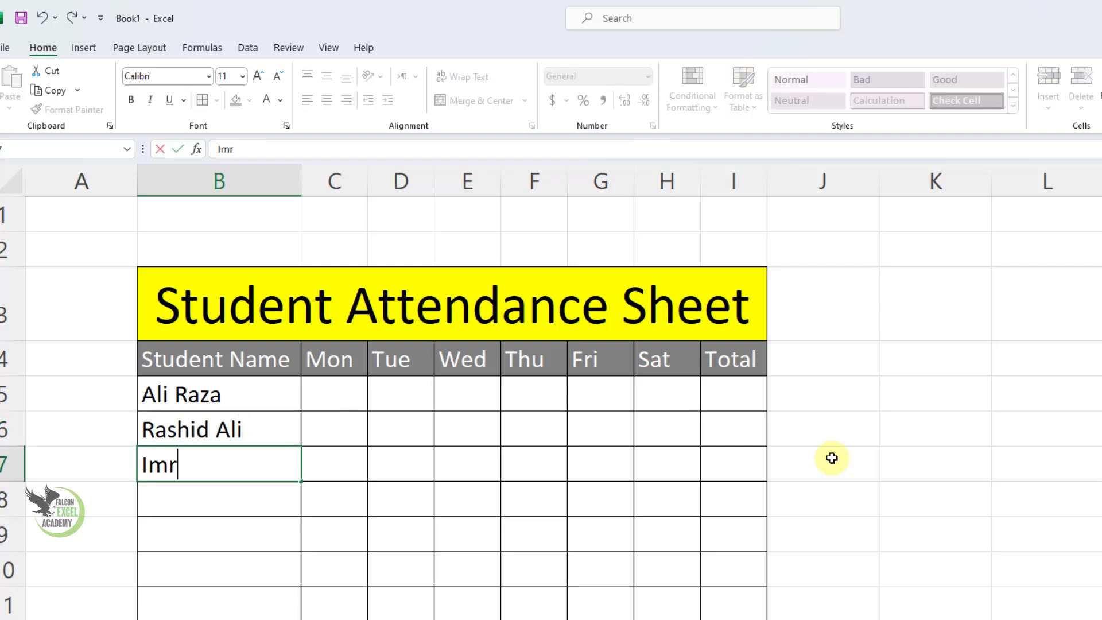
{"action": "key", "text": "Return"}
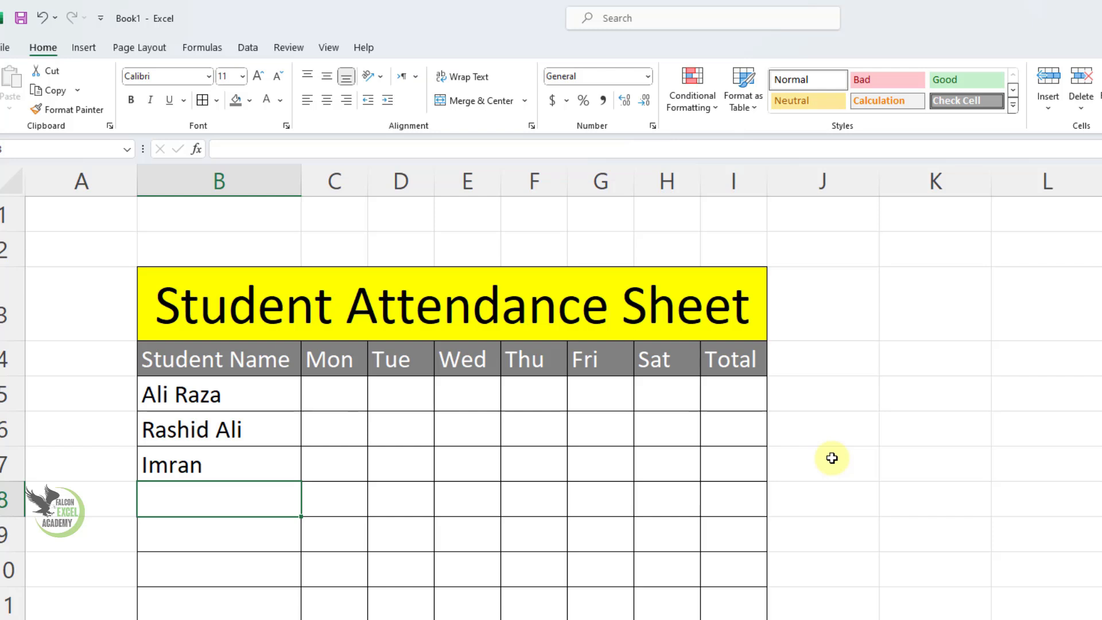
{"action": "type", "text": "Rohen"}
{"action": "key", "text": "Return"}
{"action": "type", "text": "Anil"}
{"action": "key", "text": "Return"}
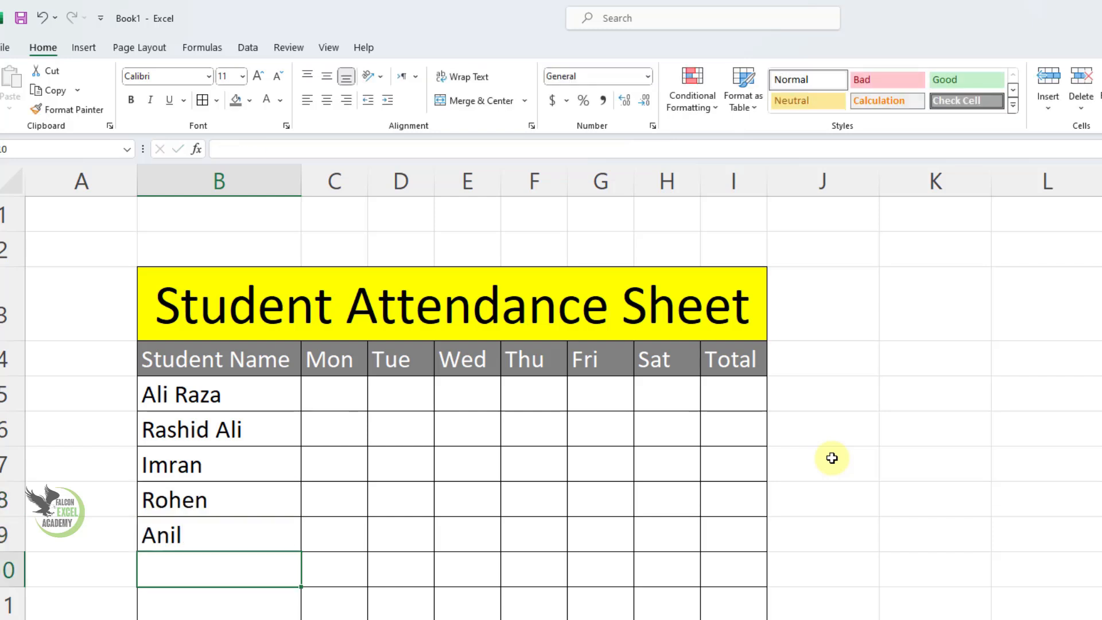
{"action": "type", "text": "Vicky"}
{"action": "key", "text": "Return"}
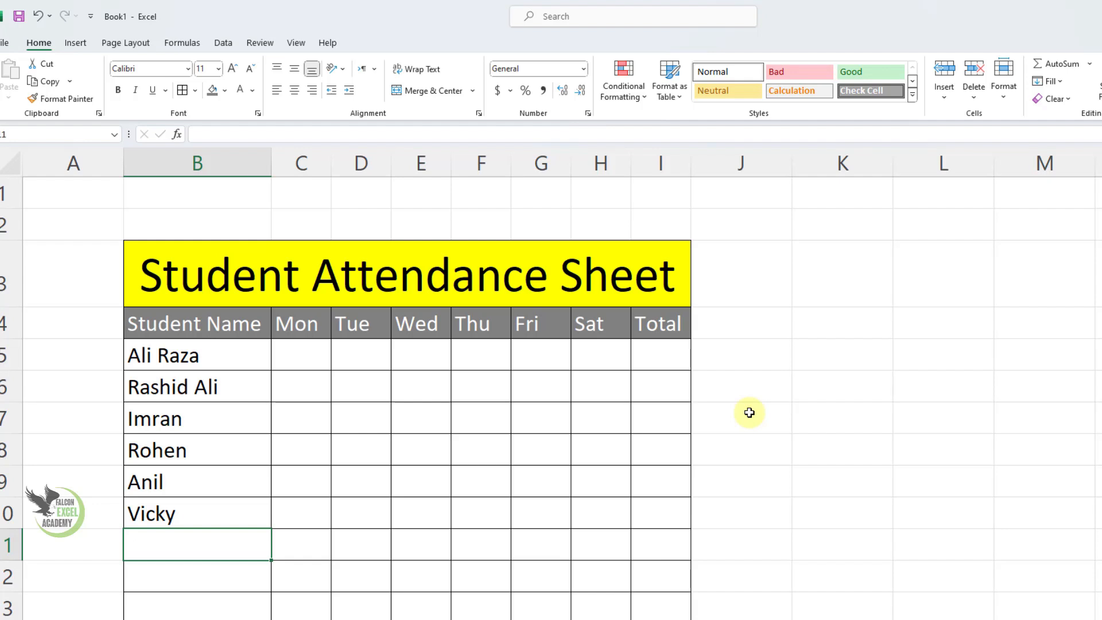
Step: Enter the names of the last three students in cells B11 to B13
{"action": "type", "text": "Mohe"}
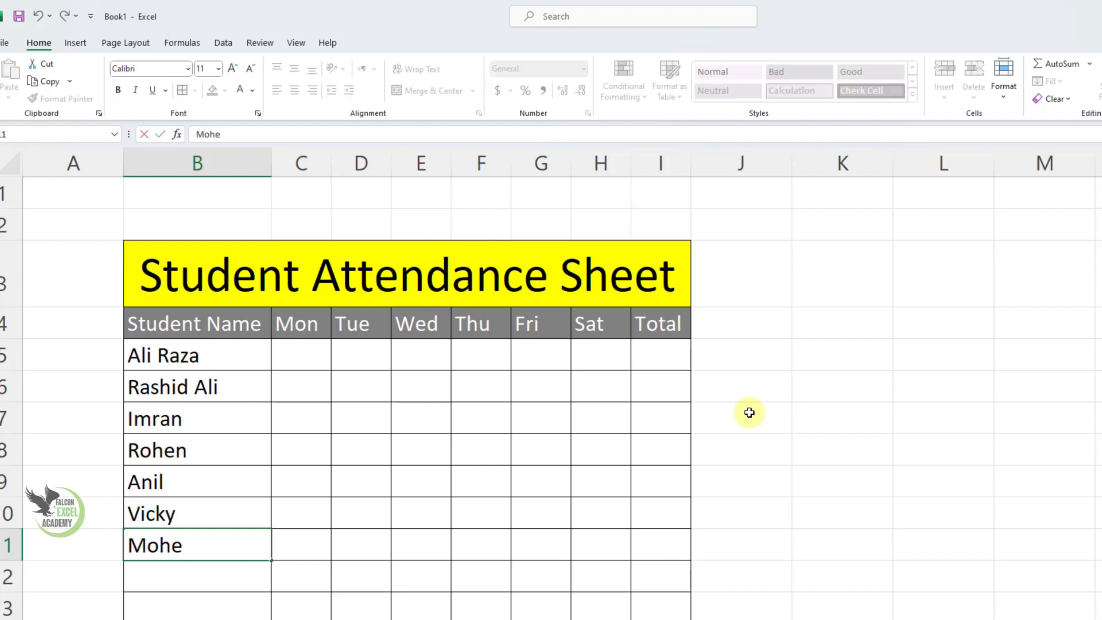
{"action": "type", "text": "n"}
{"action": "key", "text": "Return"}
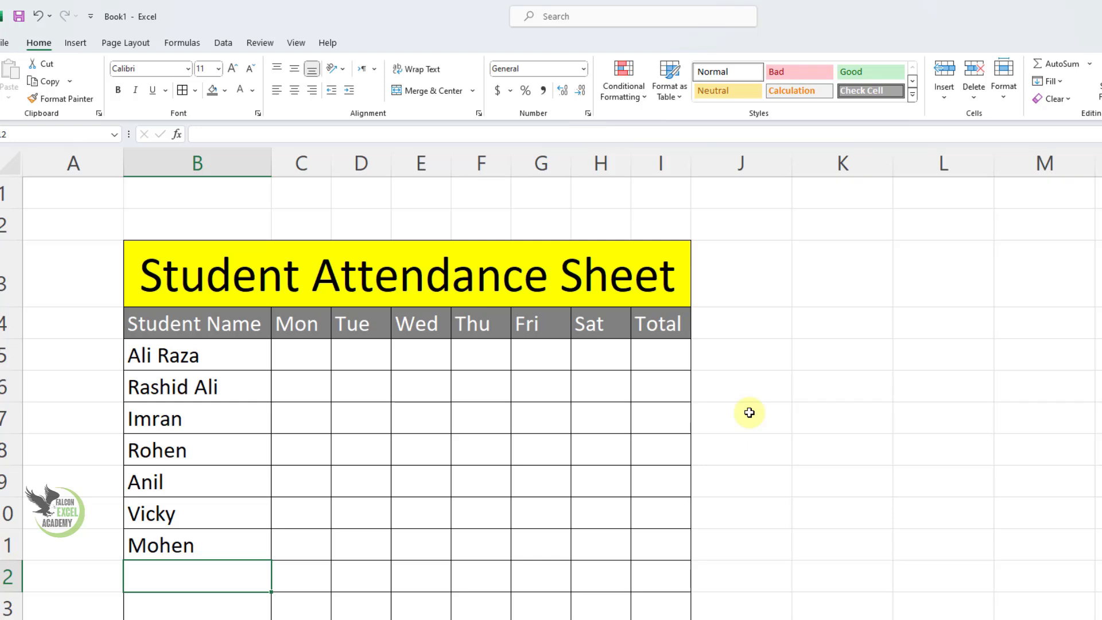
{"action": "type", "text": "Tahir"}
{"action": "key", "text": "Return"}
{"action": "type", "text": "bashir"}
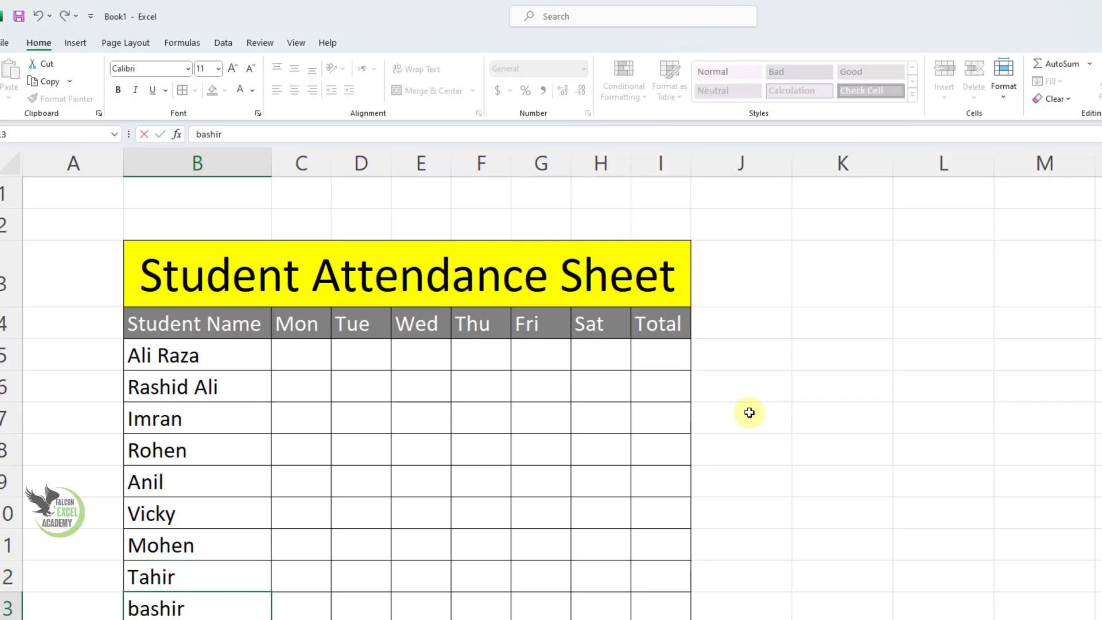
{"action": "key", "text": "Return"}
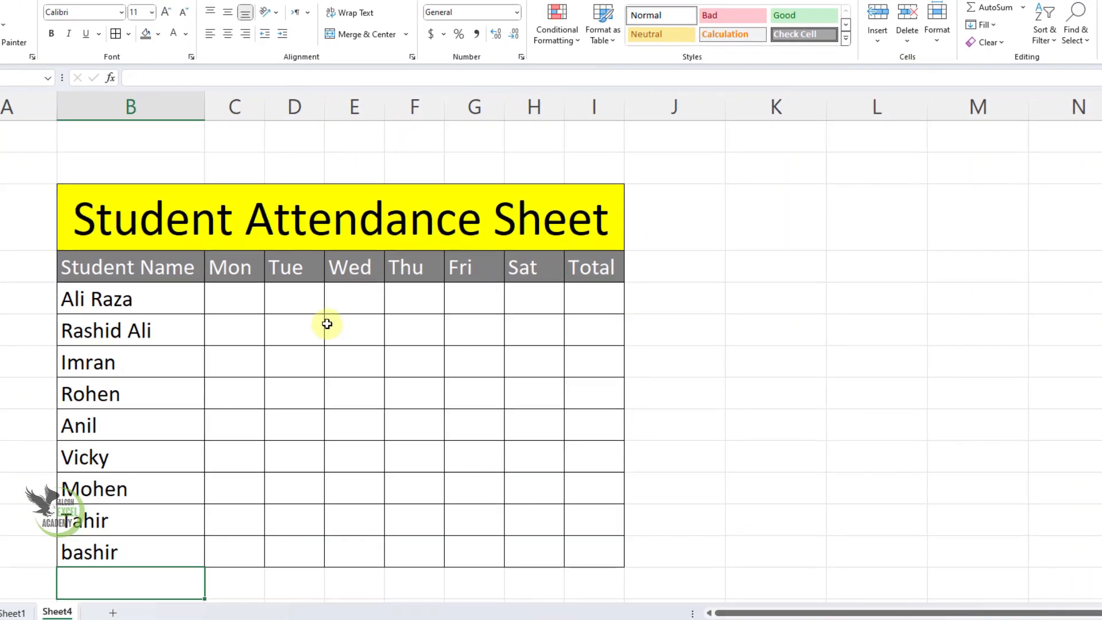
Step: Start a new conditional formatting rule for C5:H13 using the 3 Symbols (Uncircled) icon set, with only the icons shown
{"action": "left_click_drag", "start_coordinate": [234, 303], "coordinate": [519, 554]}
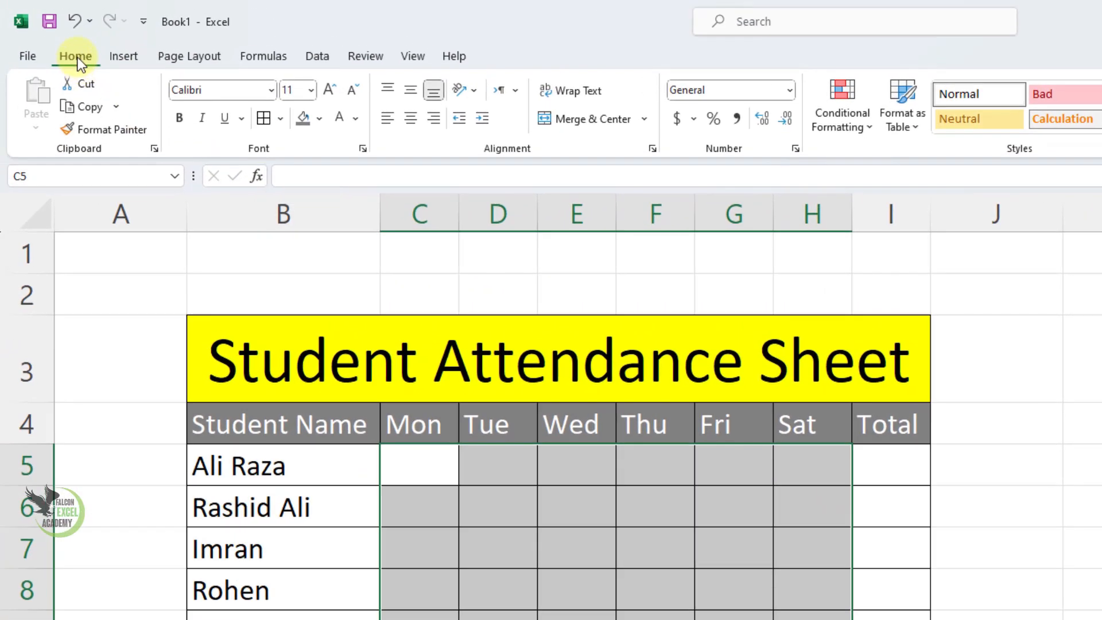
{"action": "left_click", "coordinate": [866, 127]}
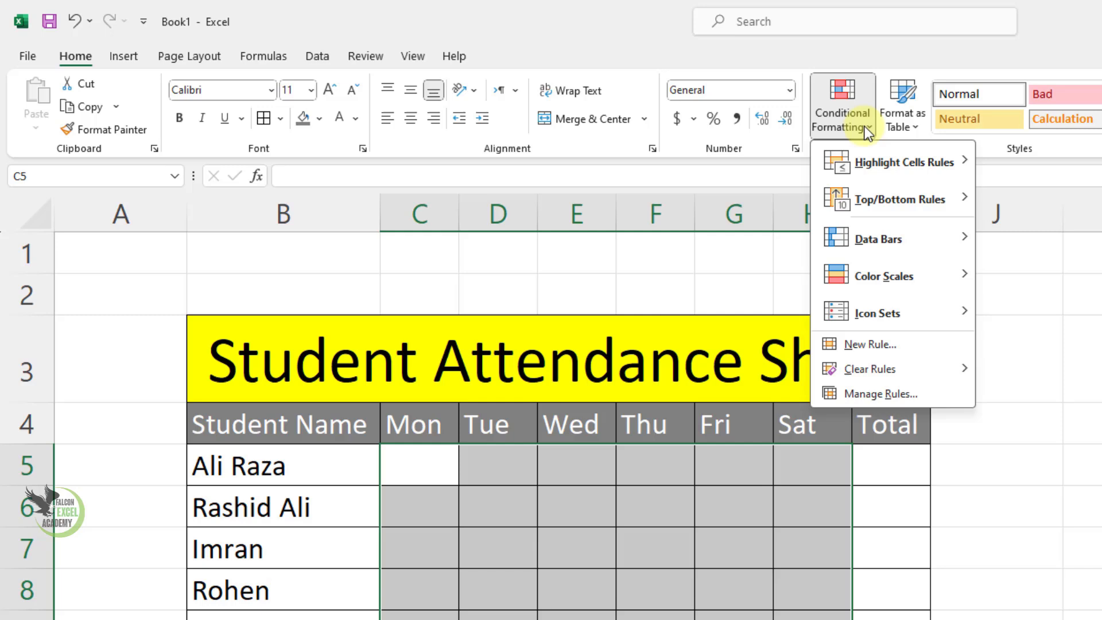
{"action": "left_click", "coordinate": [898, 343]}
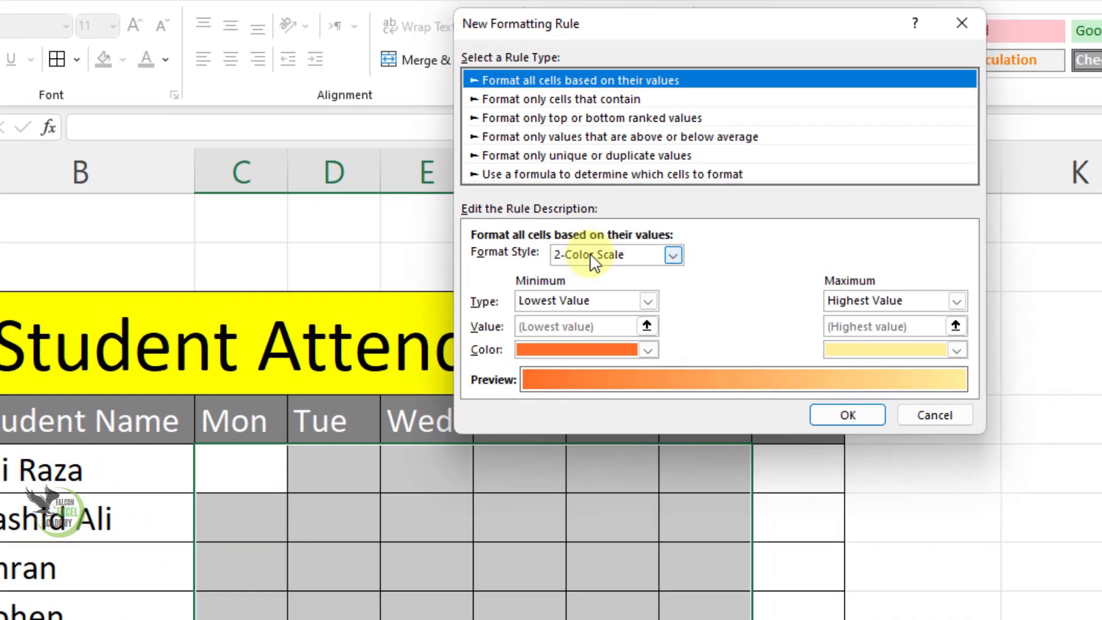
{"action": "left_click", "coordinate": [689, 273]}
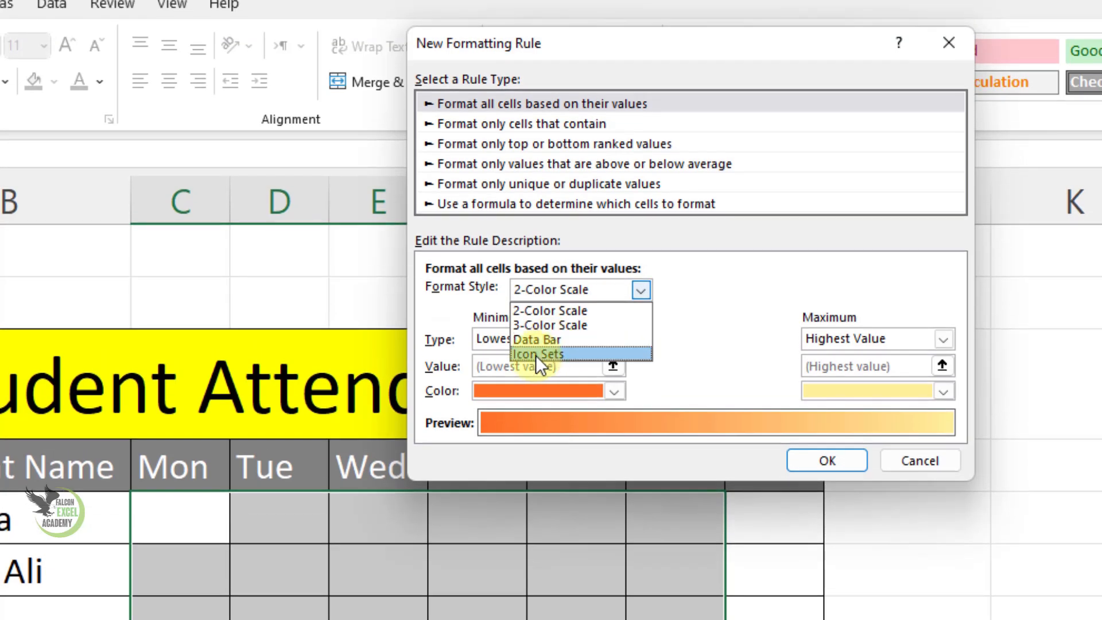
{"action": "left_click", "coordinate": [536, 354]}
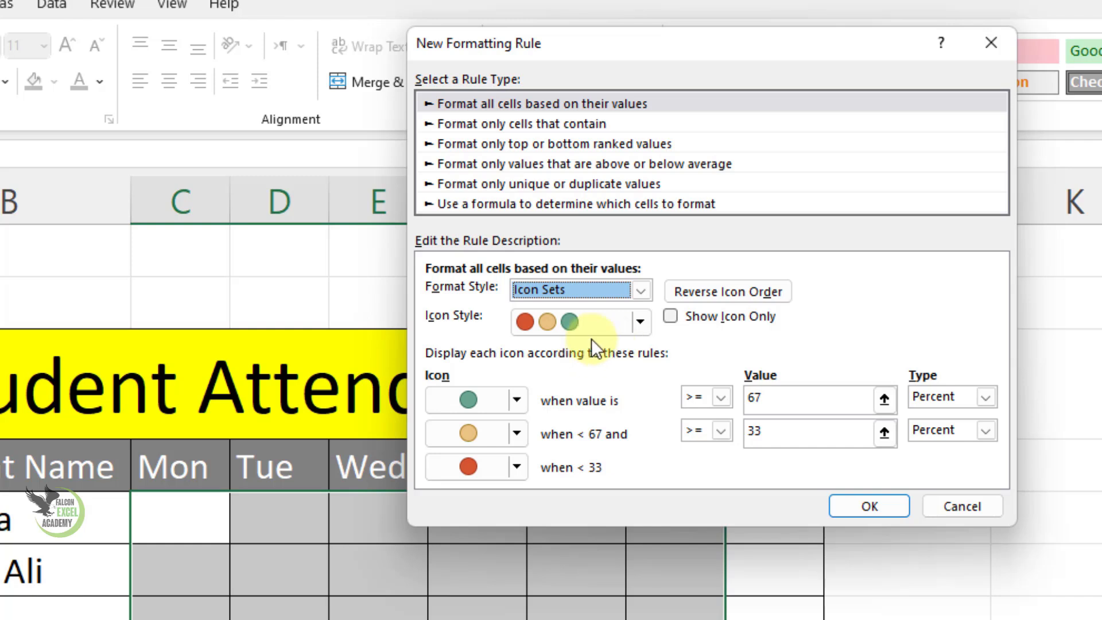
{"action": "left_click", "coordinate": [641, 322]}
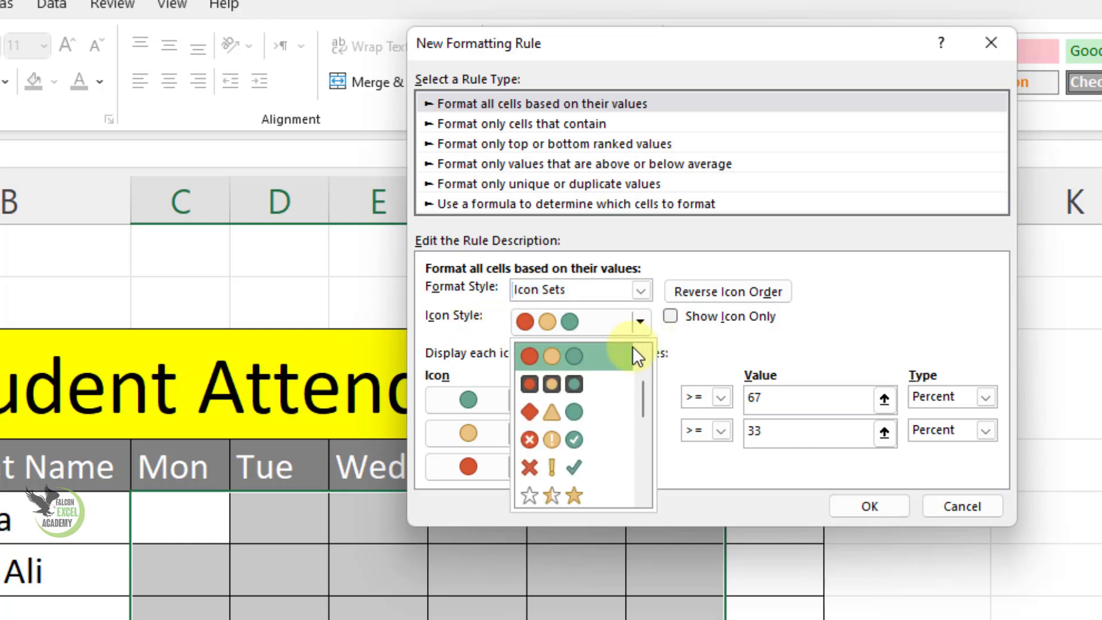
{"action": "left_click", "coordinate": [554, 472]}
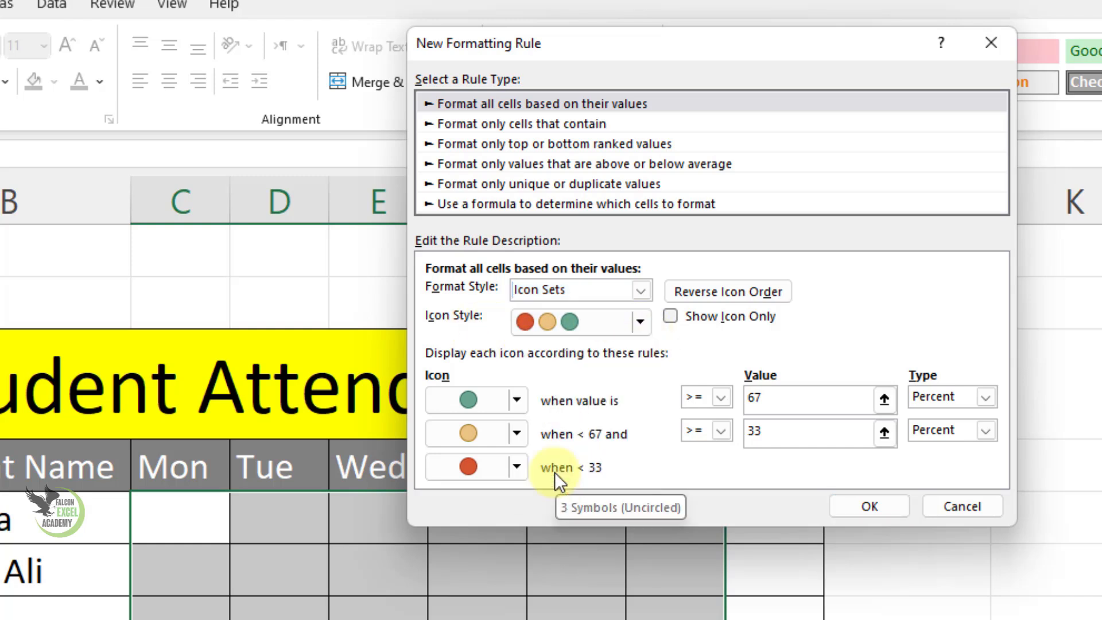
{"action": "left_click", "coordinate": [731, 319]}
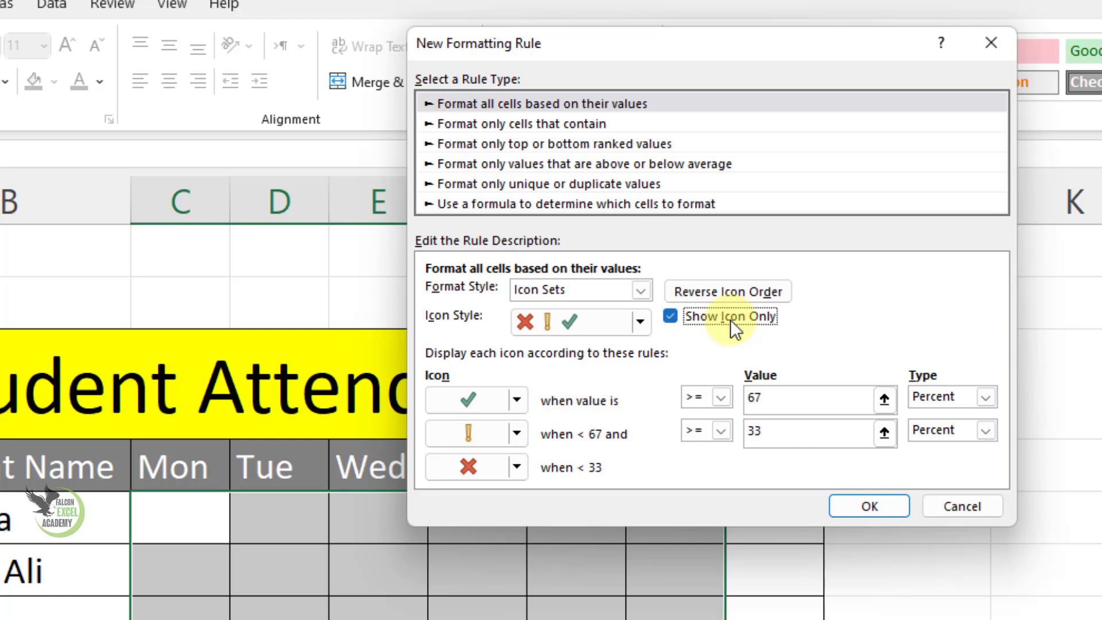
Step: Set both icon thresholds to type Number with values 1 and 0.5, and apply the rule
{"action": "left_click", "coordinate": [986, 397]}
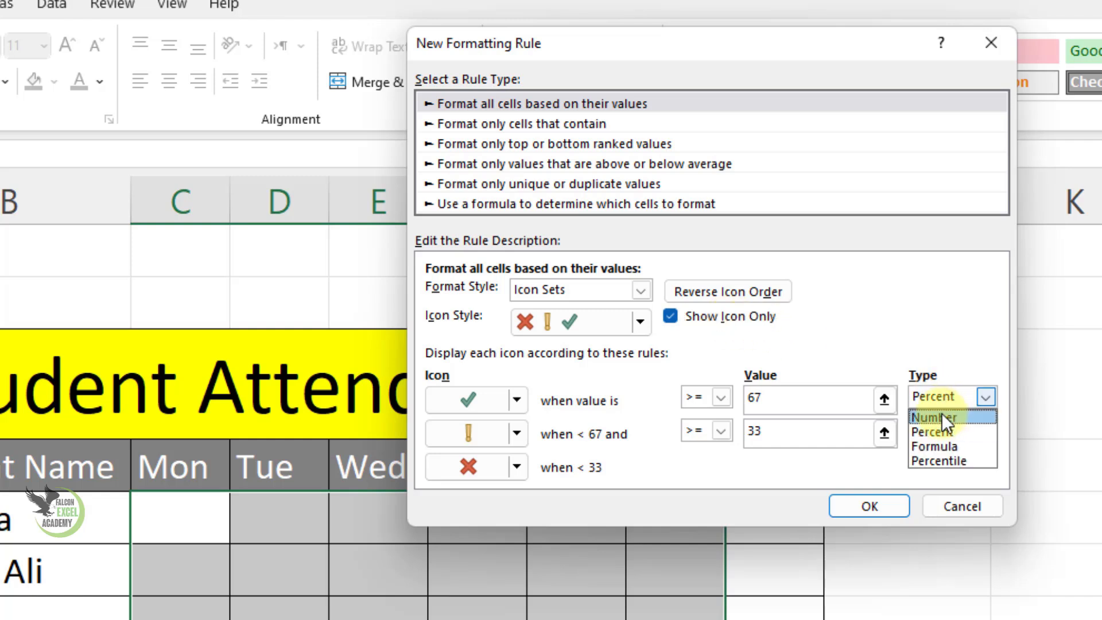
{"action": "left_click", "coordinate": [942, 417]}
{"action": "left_click", "coordinate": [942, 431]}
{"action": "left_click", "coordinate": [936, 451]}
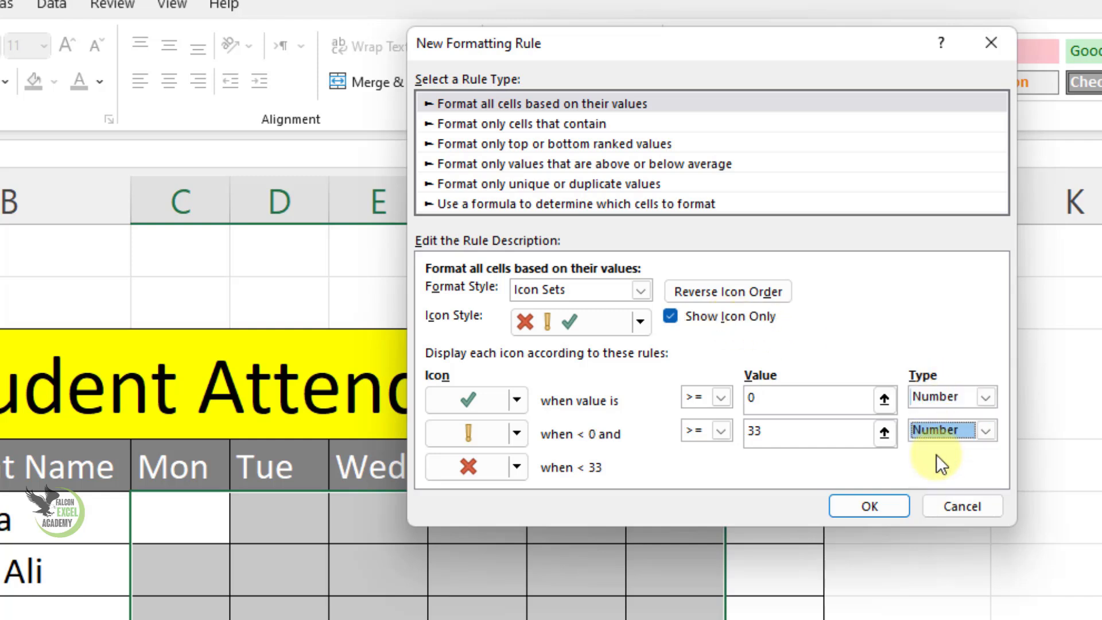
{"action": "left_click", "coordinate": [753, 398]}
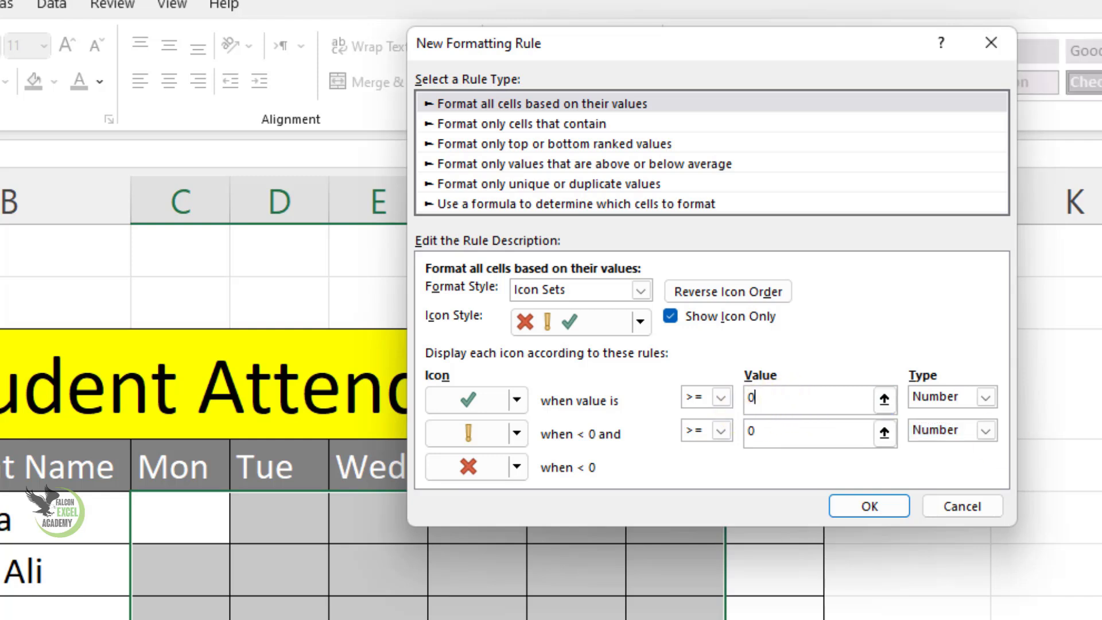
{"action": "type", "text": "1"}
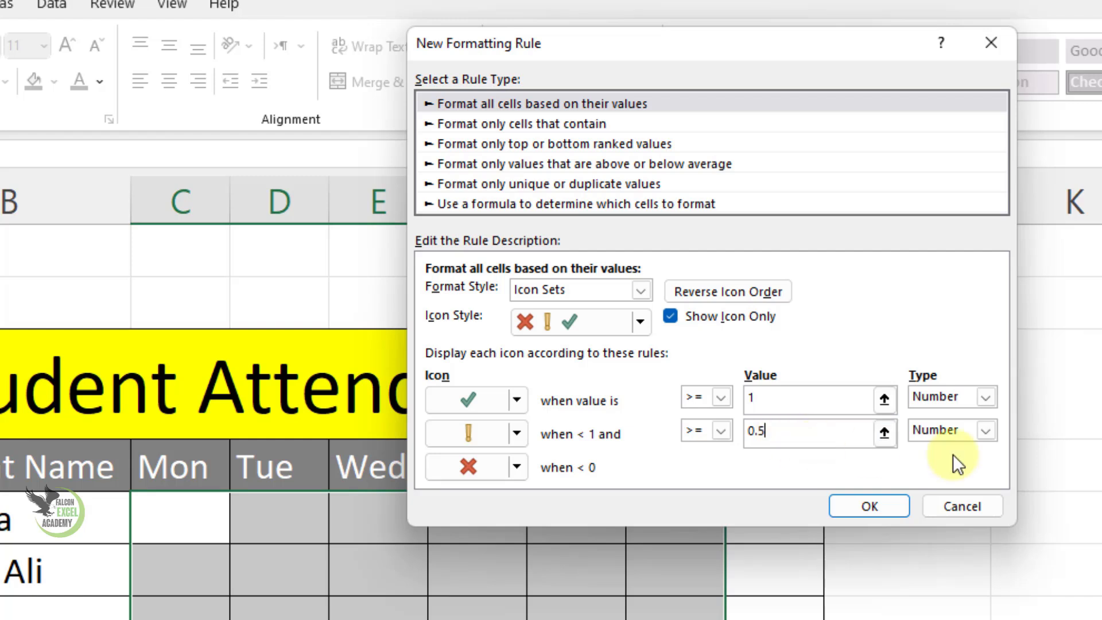
{"action": "left_click", "coordinate": [883, 506]}
Step: Fill the Total cells I5:I13 with =COUNTIF(C5:H5,1) to count each student's days present
{"action": "left_click_drag", "start_coordinate": [677, 351], "coordinate": [685, 595]}
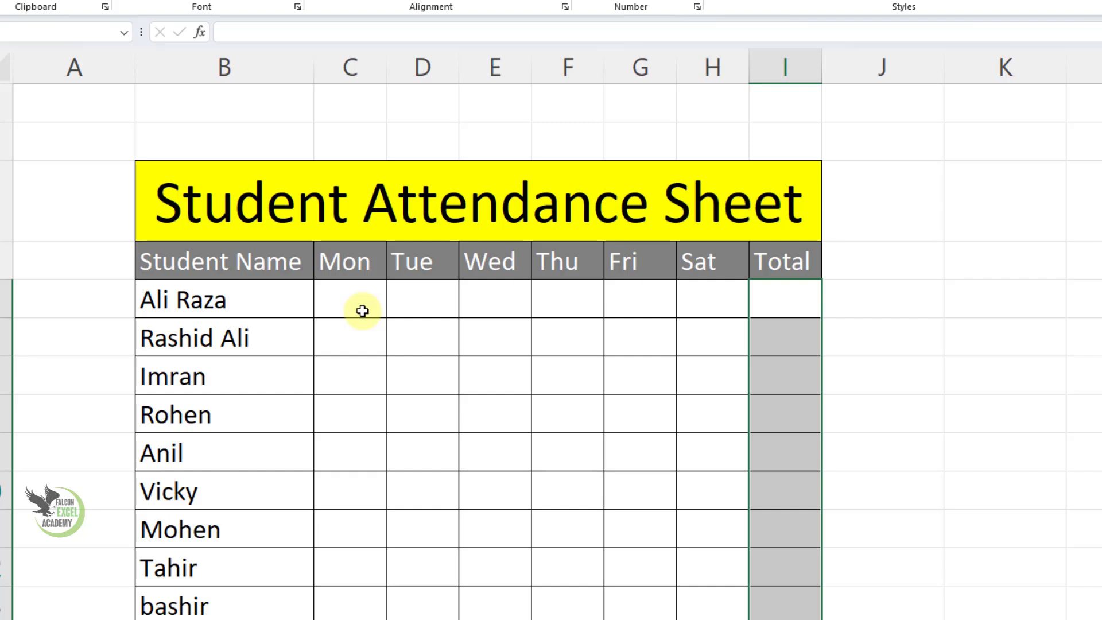
{"action": "type", "text": "=countif"}
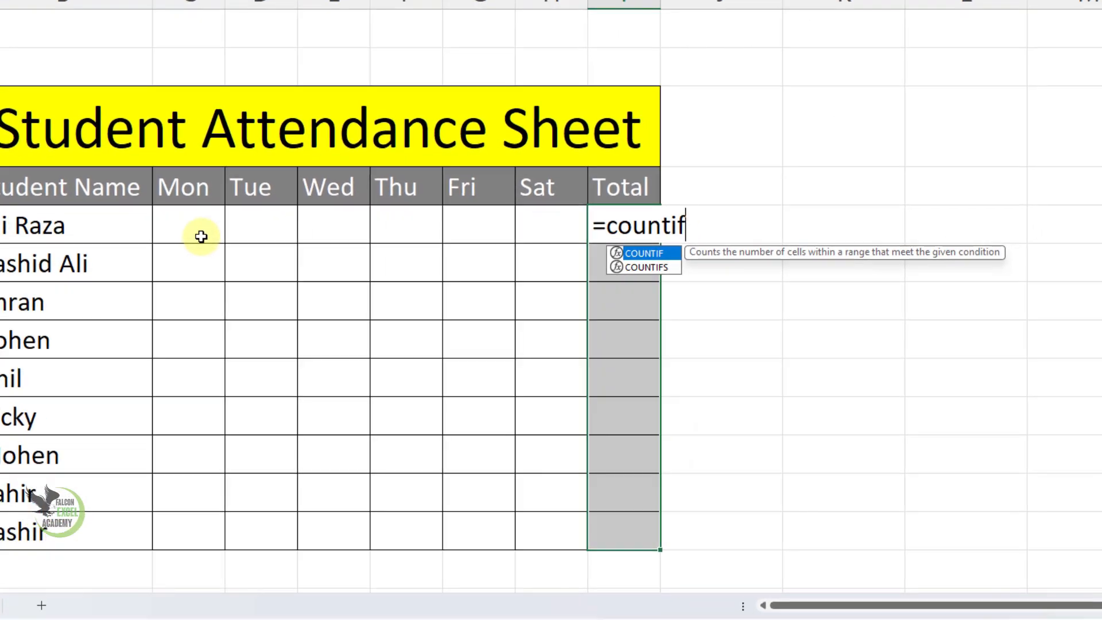
{"action": "key", "text": "Tab"}
{"action": "left_click_drag", "start_coordinate": [201, 235], "coordinate": [537, 240]}
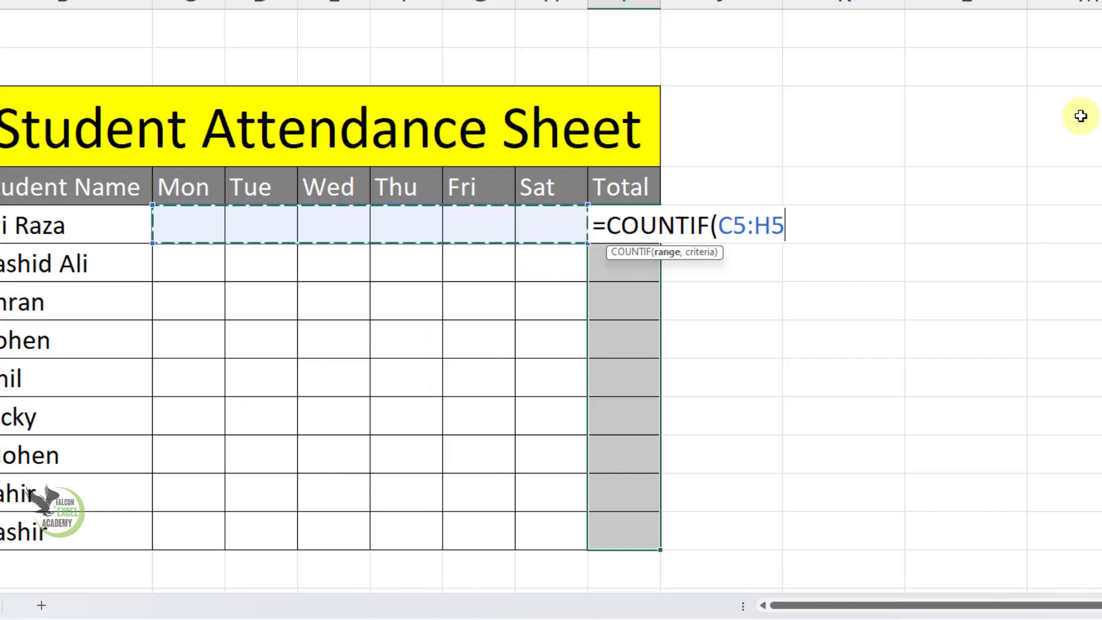
{"action": "type", "text": ",1"}
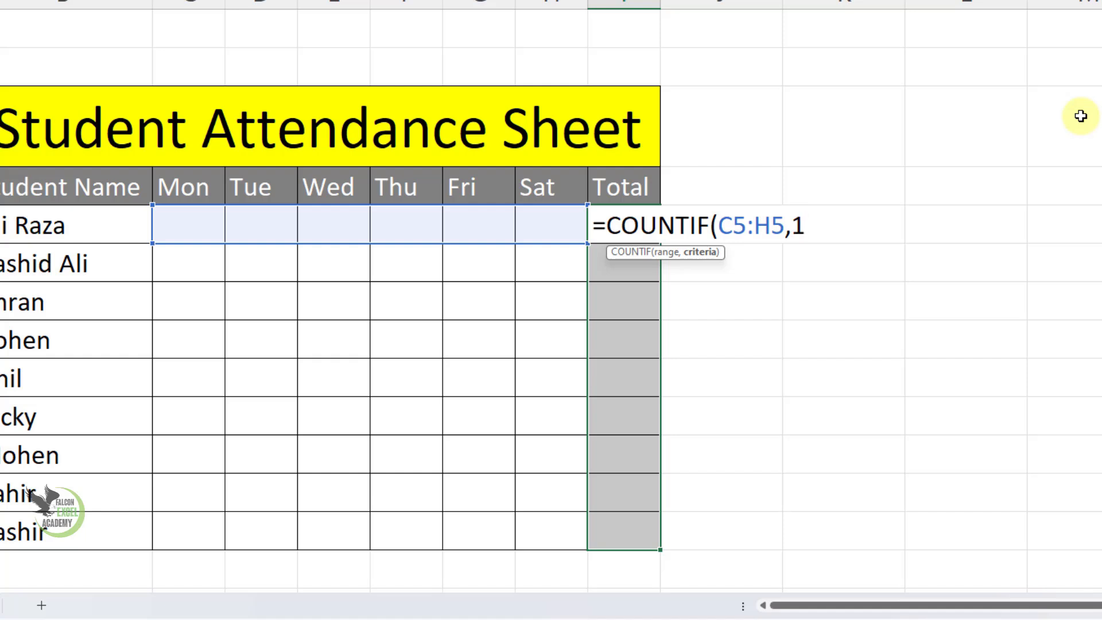
{"action": "type", "text": ")"}
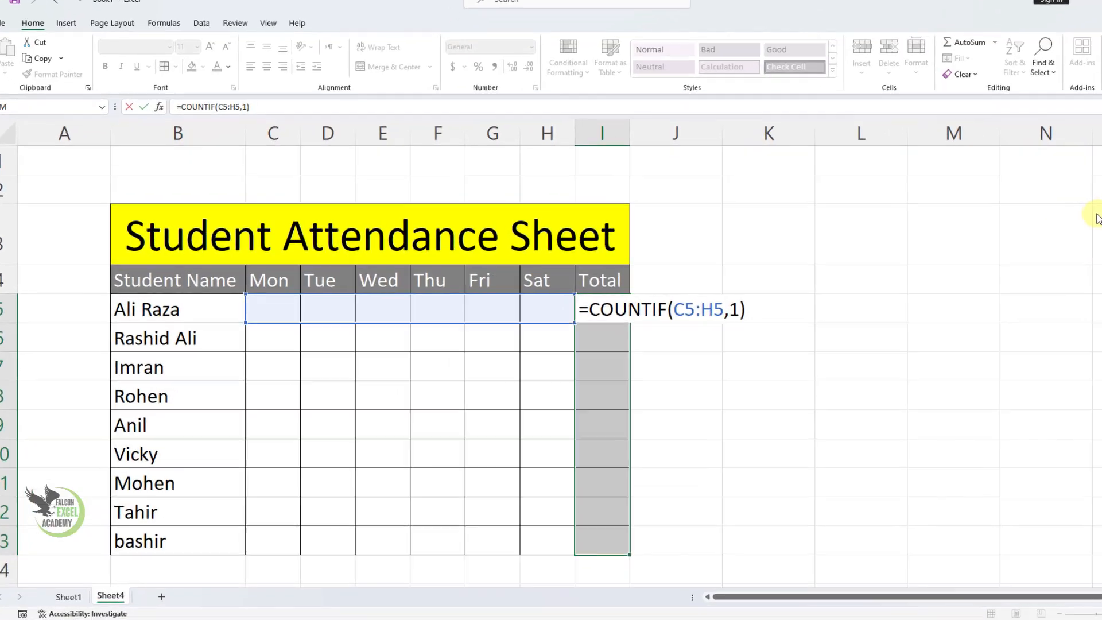
{"action": "key", "text": "ctrl+Return"}
{"action": "key", "text": "ctrl+q"}
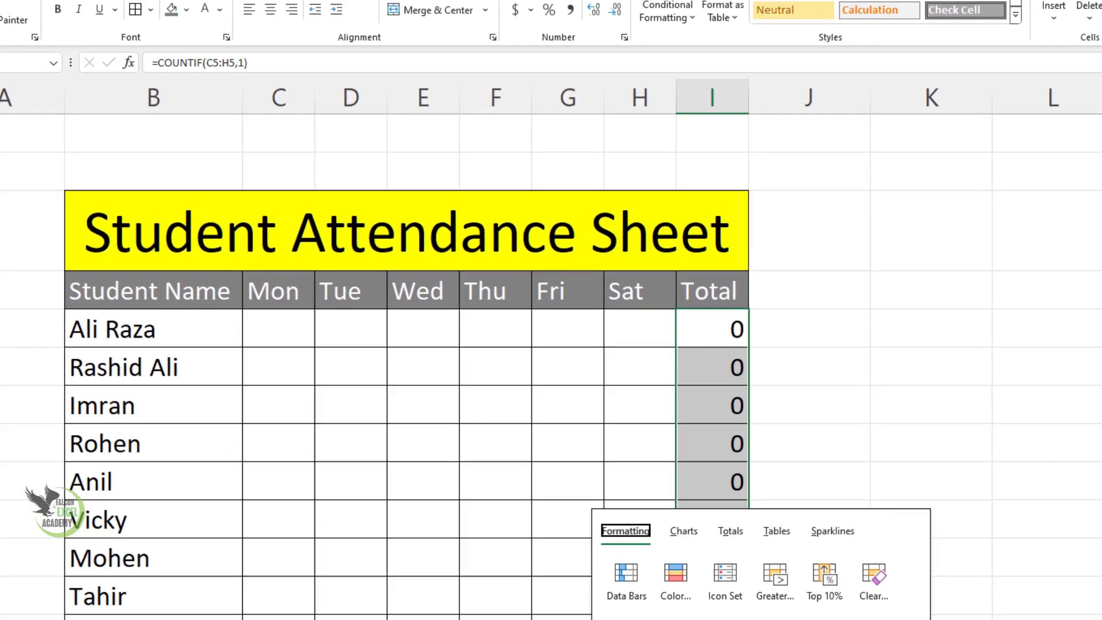
{"action": "left_click", "coordinate": [886, 458]}
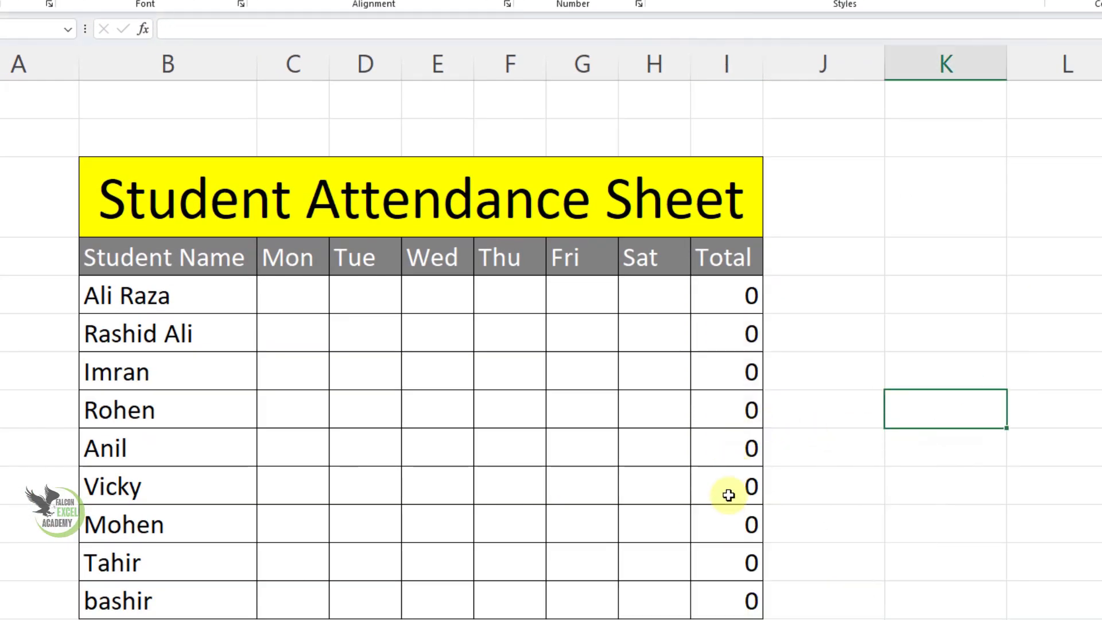
Step: Mark the first student present on Monday and Tuesday by entering 1 in C5 and D5
{"action": "left_click", "coordinate": [300, 295]}
{"action": "type", "text": "1"}
{"action": "key", "text": "Return"}
{"action": "key", "text": "Up"}
{"action": "key", "text": "Right"}
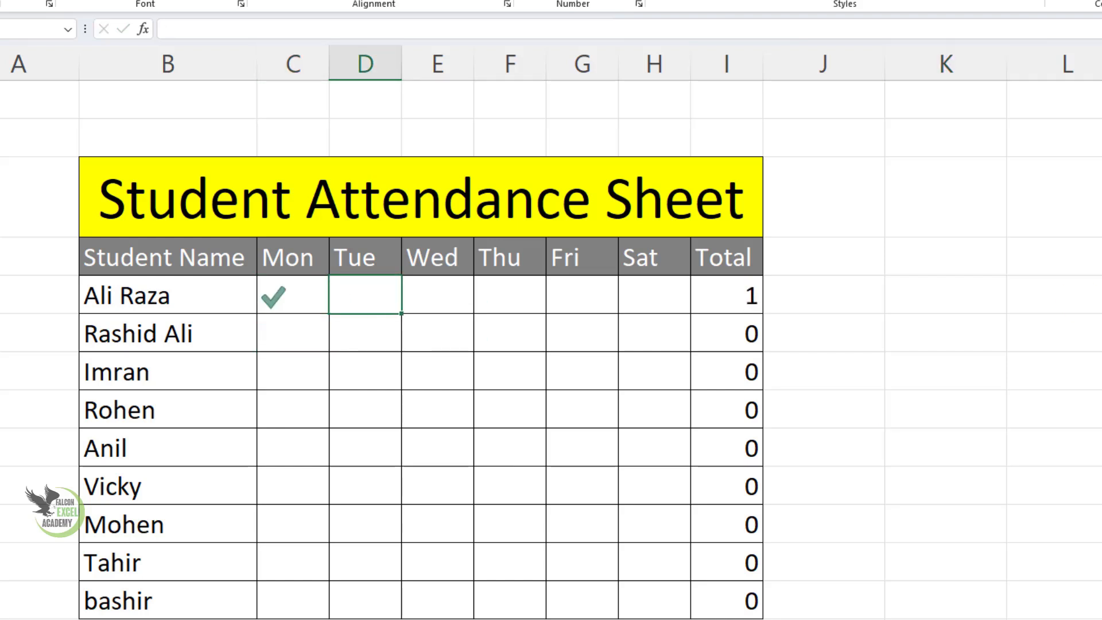
{"action": "type", "text": "1"}
{"action": "key", "text": "Return"}
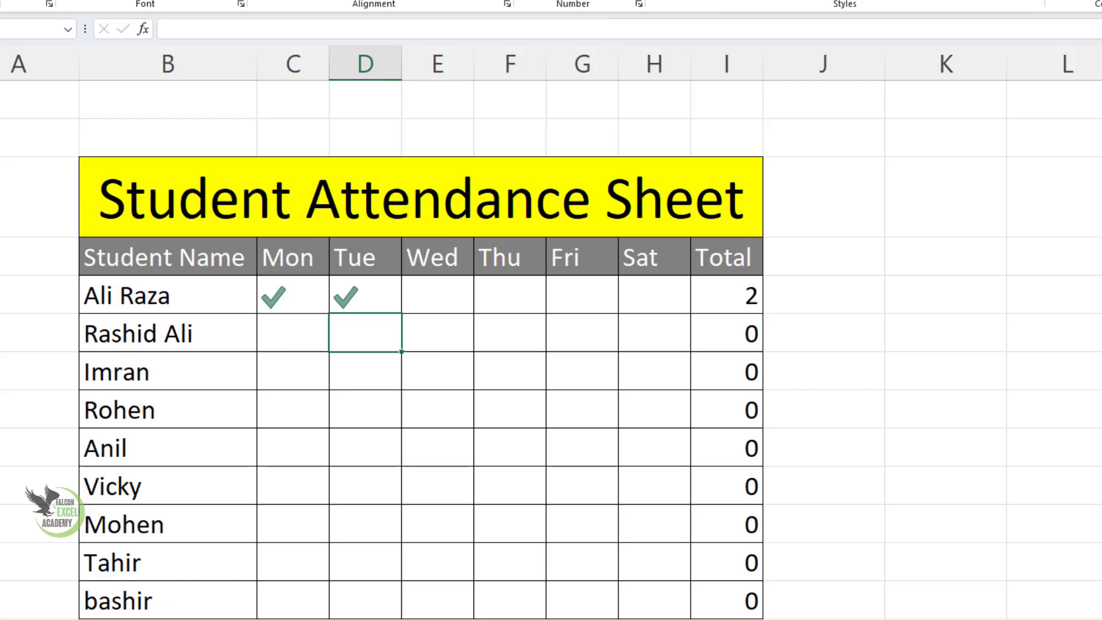
Step: Mark the first student present on Wednesday, Thursday and Friday by entering 1 in E5, F5 and G5
{"action": "key", "text": "Up"}
{"action": "key", "text": "Right"}
{"action": "type", "text": "1"}
{"action": "key", "text": "Right"}
{"action": "type", "text": "1"}
{"action": "key", "text": "Return"}
{"action": "key", "text": "Up"}
{"action": "key", "text": "Right"}
{"action": "type", "text": "1"}
{"action": "key", "text": "Return"}
Step: Mark the first student absent on Saturday with 0 in H5, and select the row's total in I5
{"action": "key", "text": "Up"}
{"action": "key", "text": "Right"}
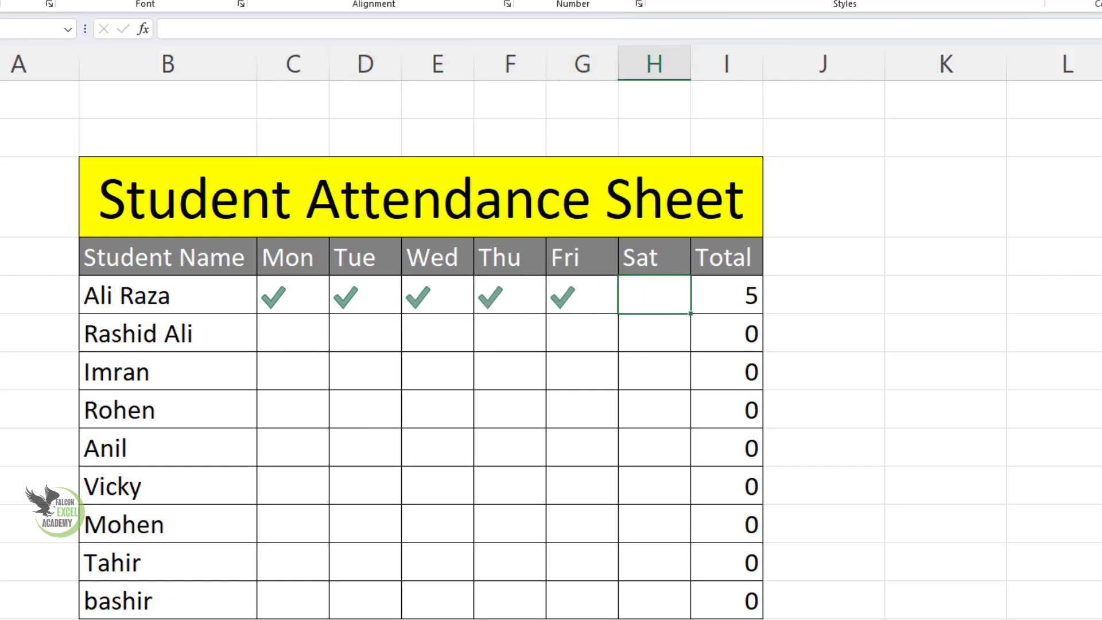
{"action": "type", "text": "0"}
{"action": "key", "text": "Return"}
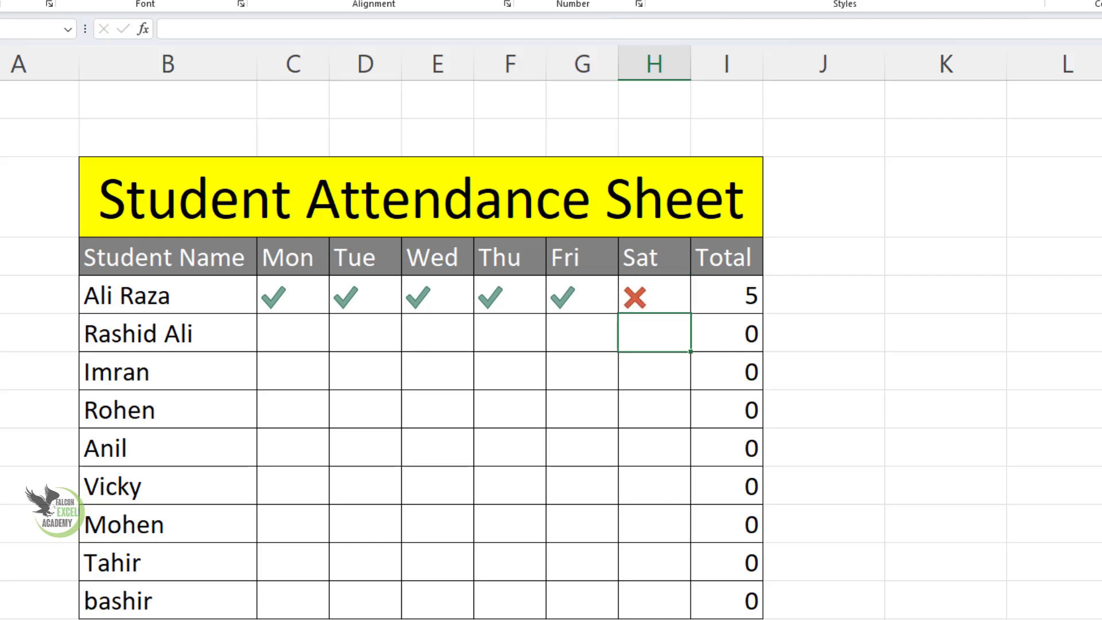
{"action": "key", "text": "Up"}
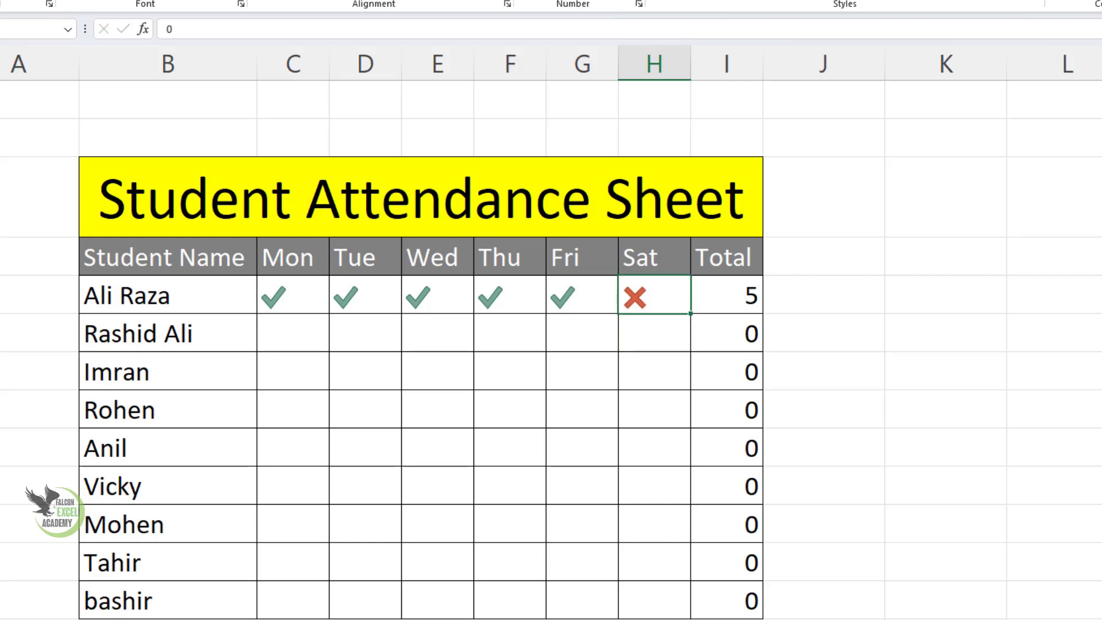
{"action": "key", "text": "Right"}
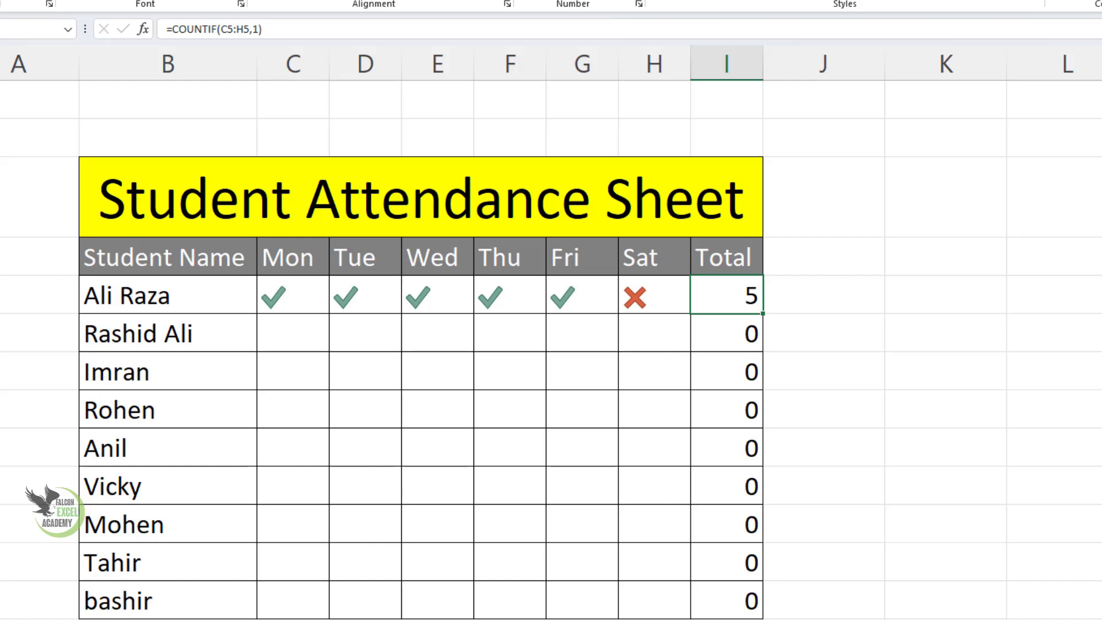
Step: Mark the second student absent on Monday by entering 0 in C6
{"action": "key", "text": "Down"}
{"action": "key", "text": "Left"}
{"action": "key", "text": "Left"}
{"action": "key", "text": "Left"}
{"action": "key", "text": "Left"}
{"action": "key", "text": "Left"}
{"action": "key", "text": "Left"}
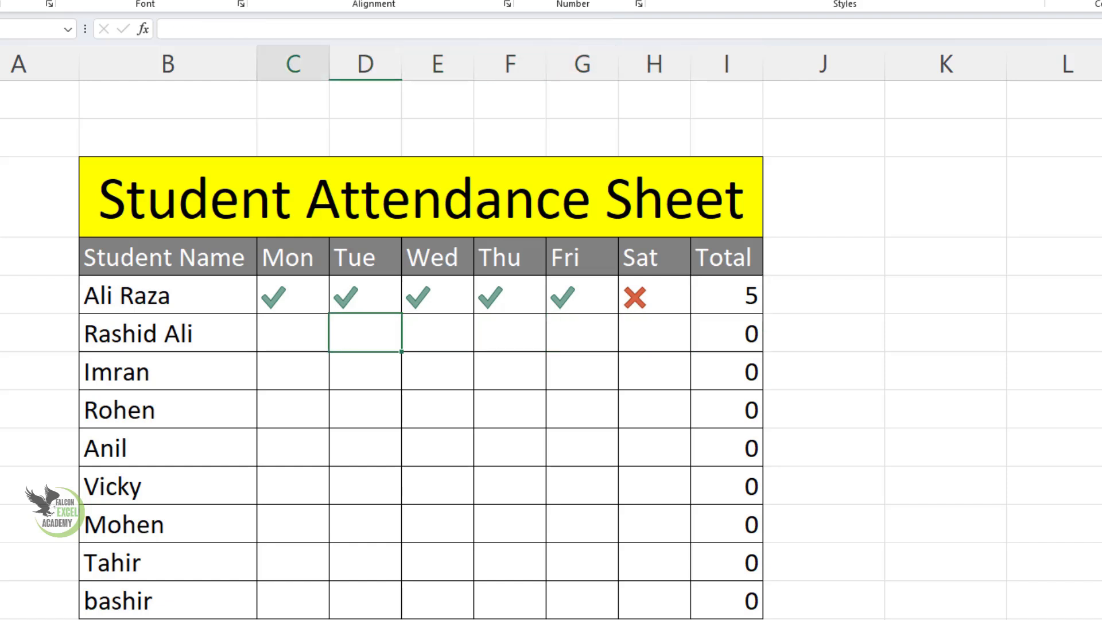
{"action": "type", "text": "0"}
{"action": "key", "text": "Right"}
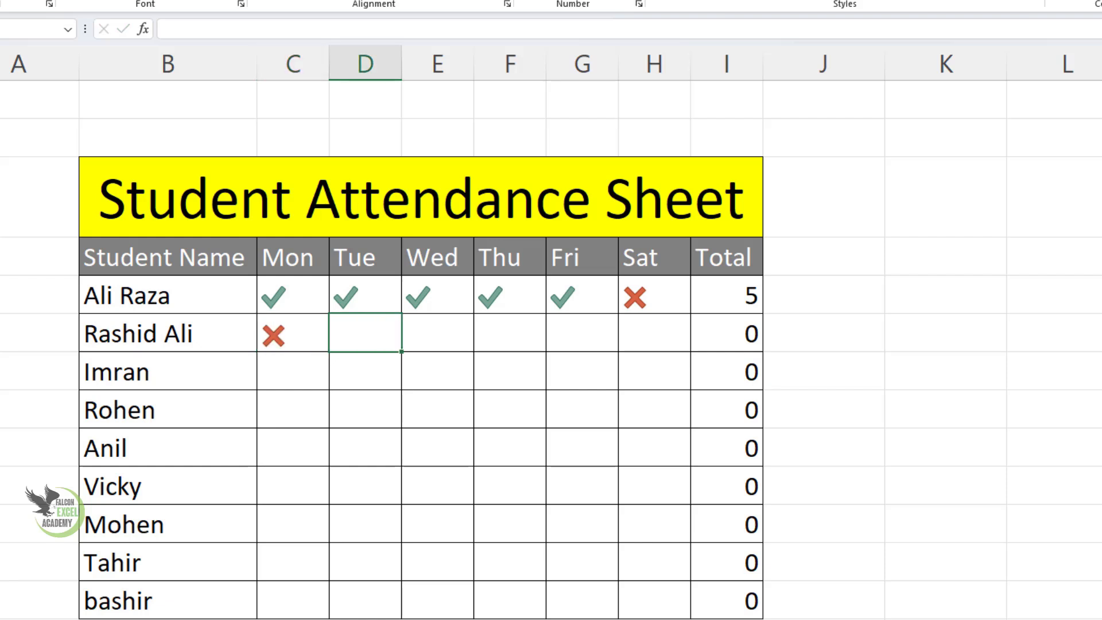
Step: Mark the second student present from Tuesday to Saturday by entering 1 in each cell of D6:H6
{"action": "type", "text": "1"}
{"action": "key", "text": "Right"}
{"action": "type", "text": "1"}
{"action": "key", "text": "Right"}
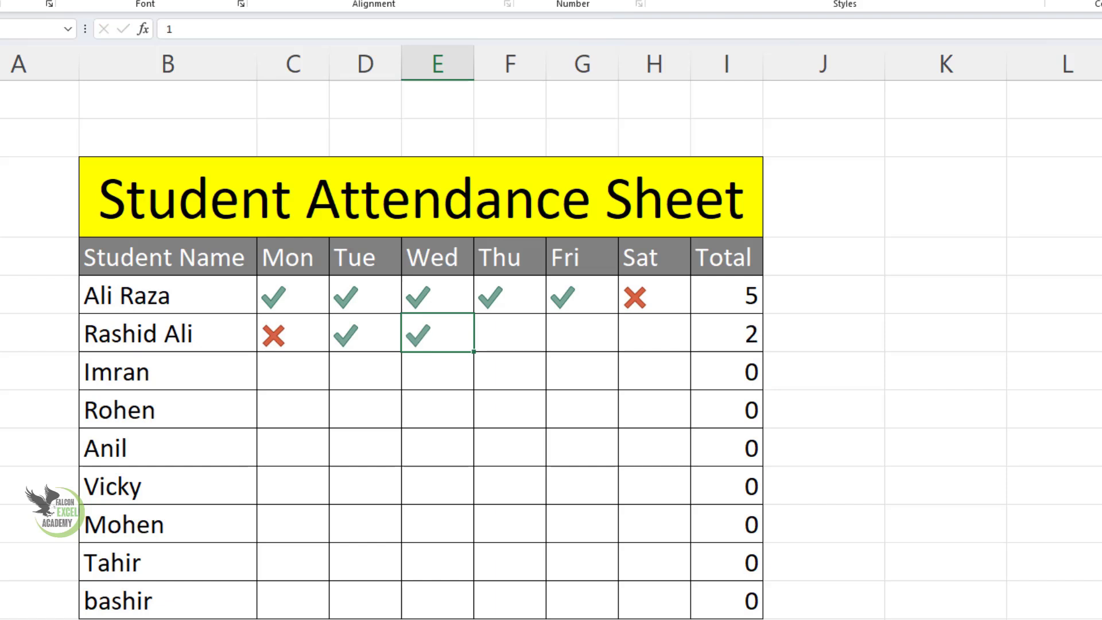
{"action": "type", "text": "1"}
{"action": "key", "text": "Right"}
{"action": "type", "text": "1"}
{"action": "key", "text": "Right"}
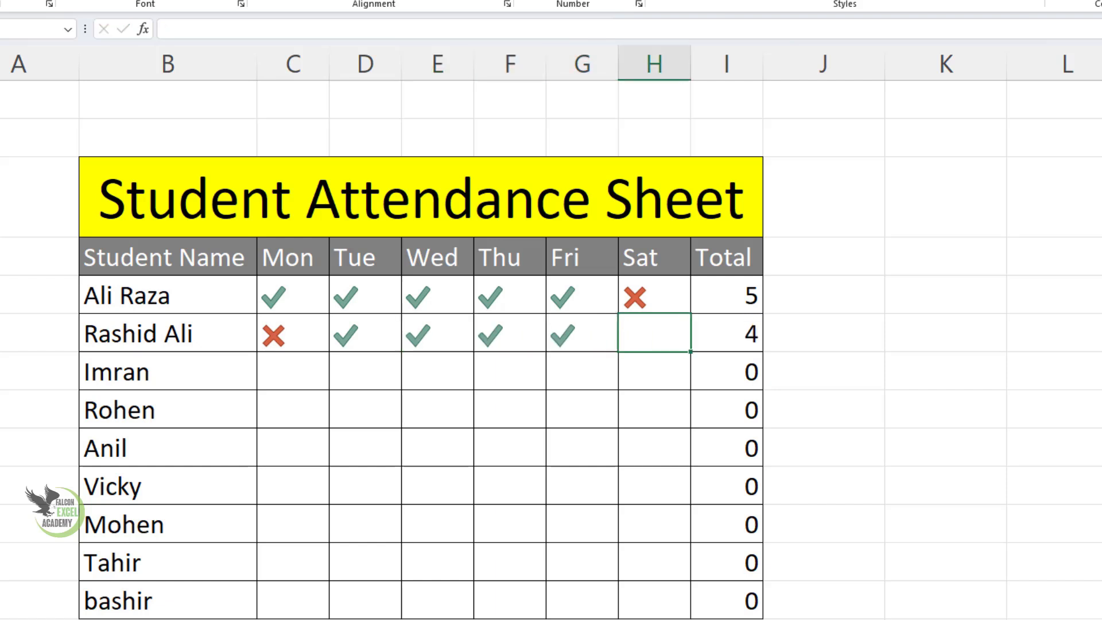
{"action": "type", "text": "1"}
{"action": "key", "text": "Right"}
Step: Move to the third student's Monday attendance cell, C7
{"action": "key", "text": "Down"}
{"action": "key", "text": "Left"}
{"action": "key", "text": "Left"}
{"action": "key", "text": "Left"}
{"action": "key", "text": "Left"}
{"action": "key", "text": "Left"}
{"action": "key", "text": "Left"}
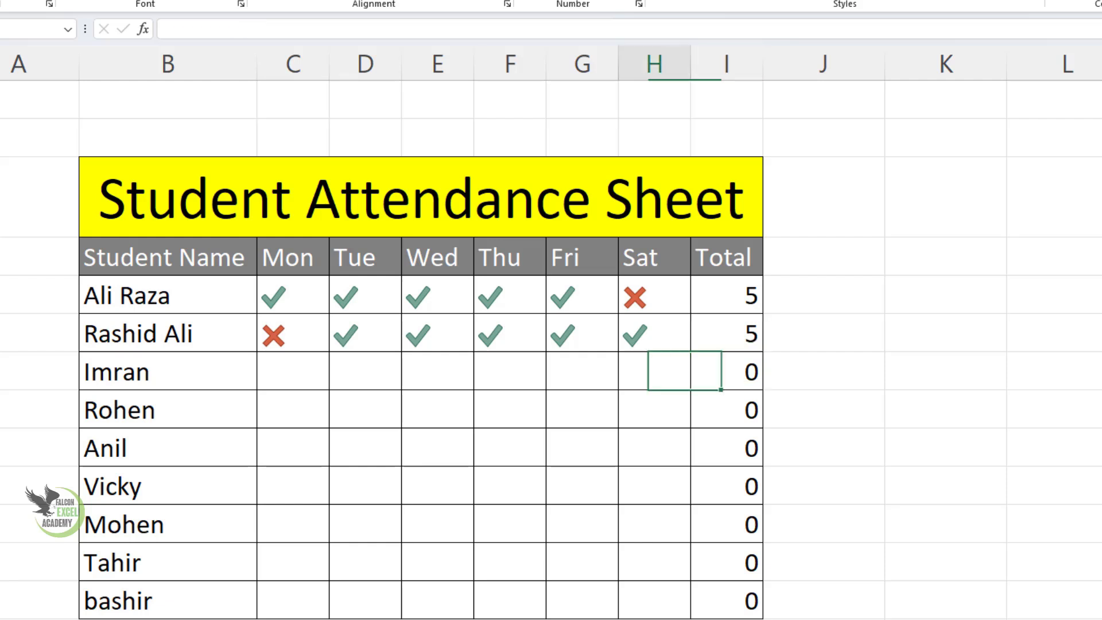